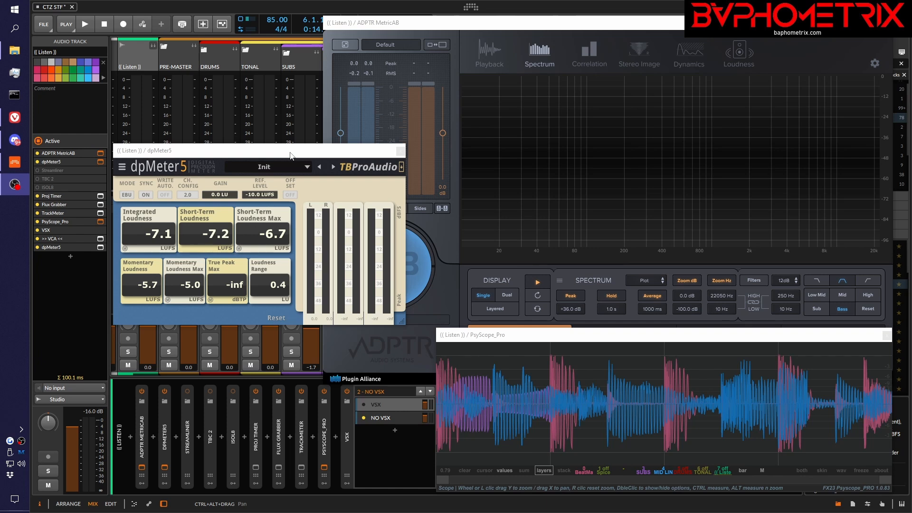
# Step: Play the full mix and examine its spectrum in MetricAB and its waveform layers in PsyScope Pro
pyautogui.click(407, 25)
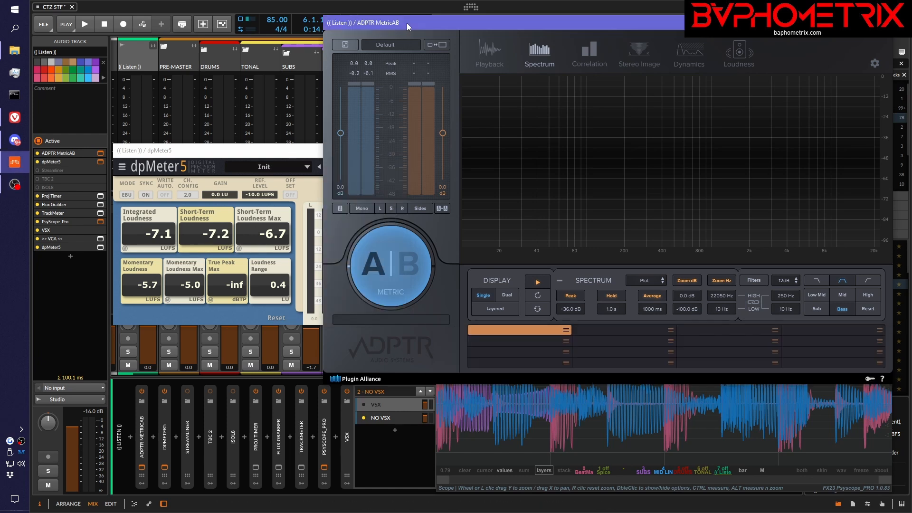
pyautogui.press('space')
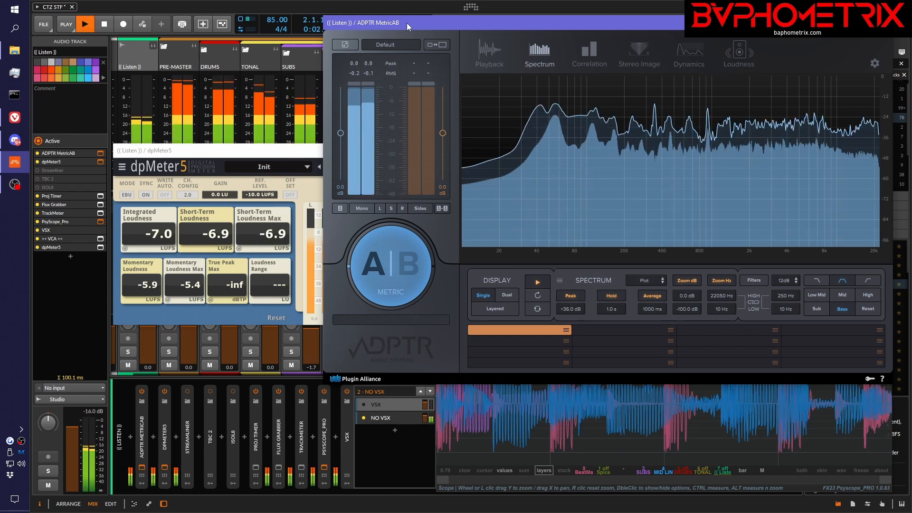
pyautogui.click(466, 479)
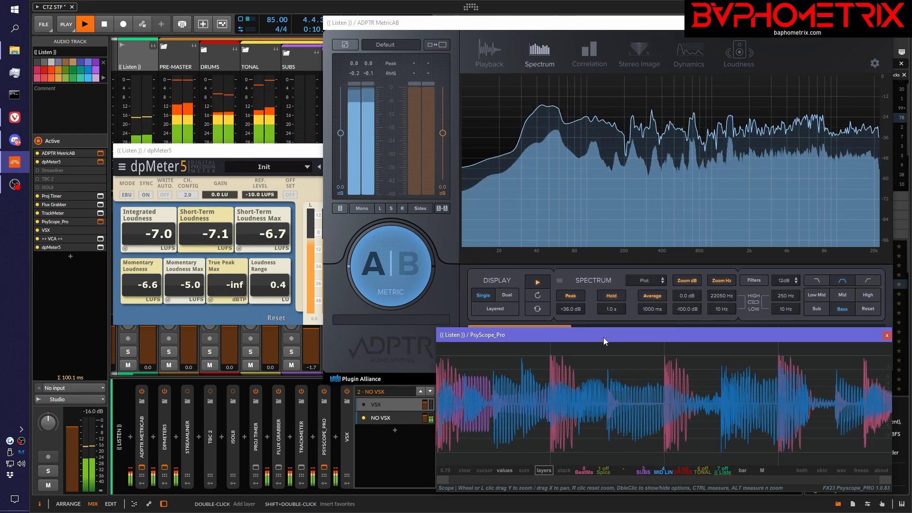
pyautogui.press('space')
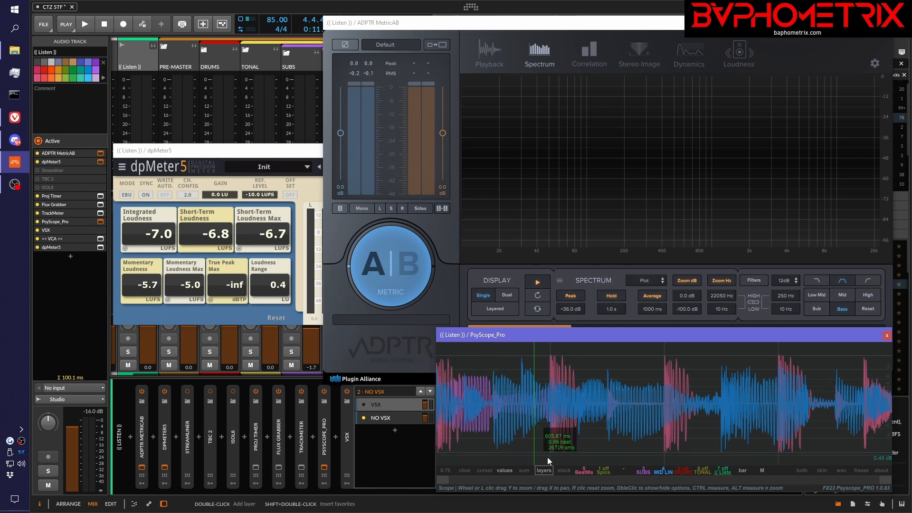
pyautogui.rightClick(576, 473)
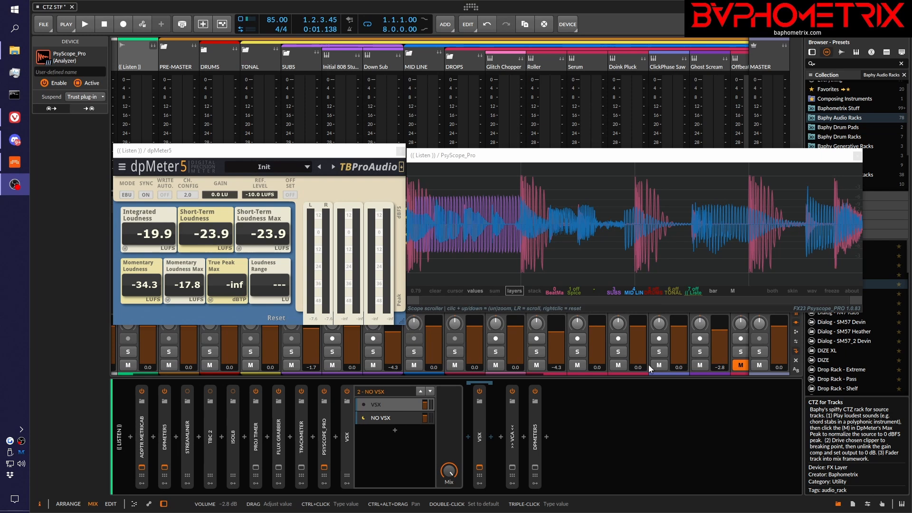
# Step: Play the mix with the offbeat track muted and examine its loudness in dpMeter5 and waveforms in PsyScope Pro
pyautogui.click(638, 418)
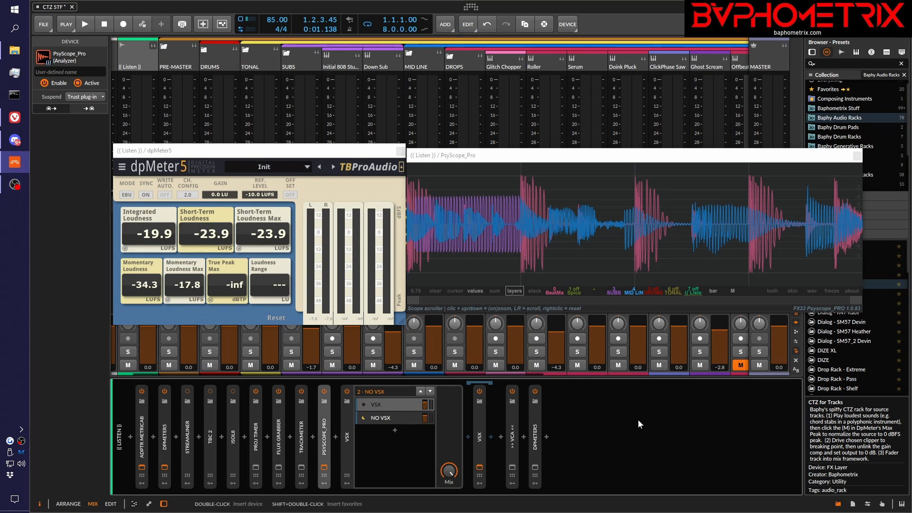
pyautogui.press('space')
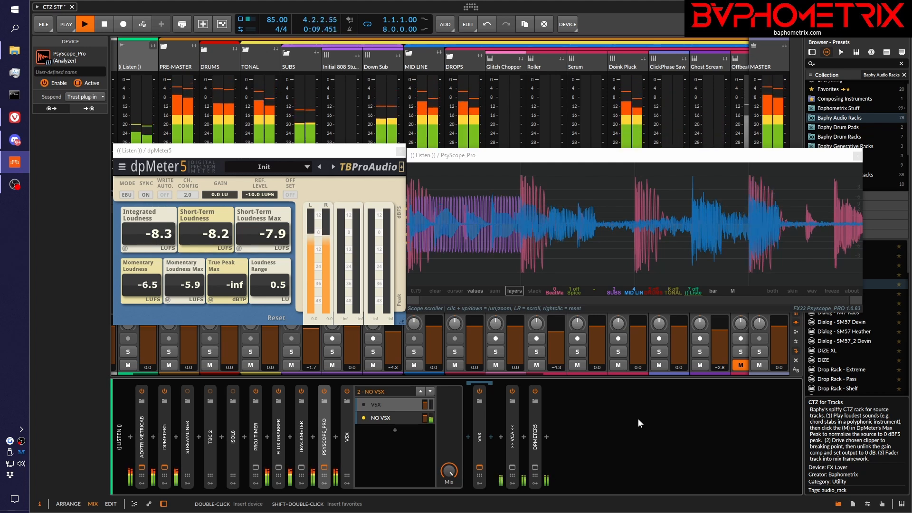
pyautogui.press('space')
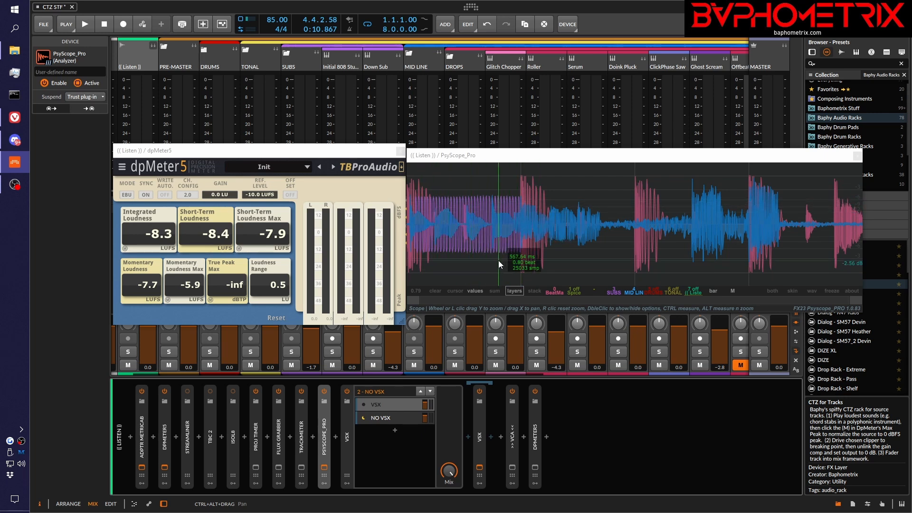
pyautogui.press('space')
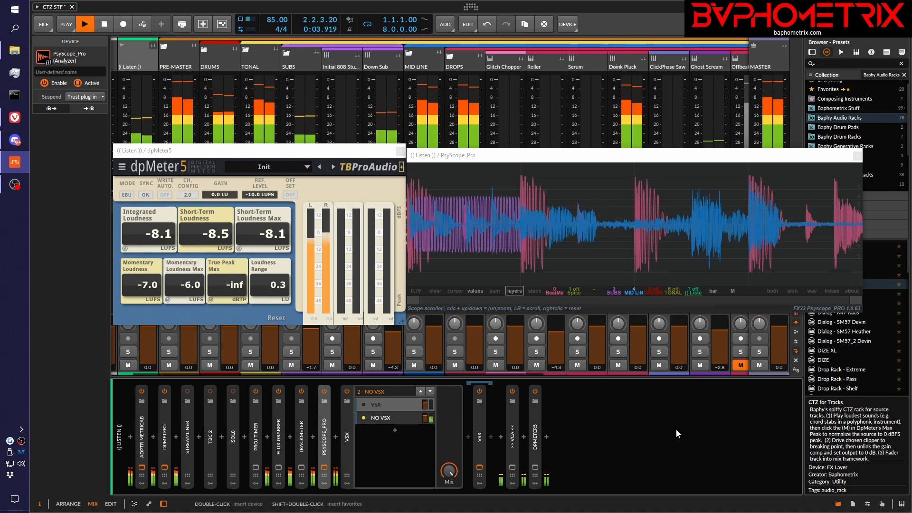
pyautogui.press('space')
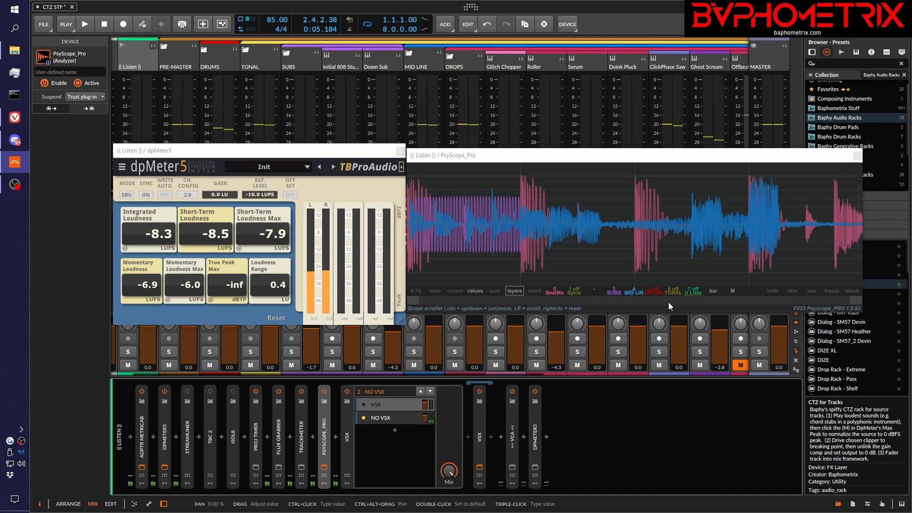
# Step: Unmute the offbeat track and replay the mix to compare its loudness and waveforms
pyautogui.click(739, 365)
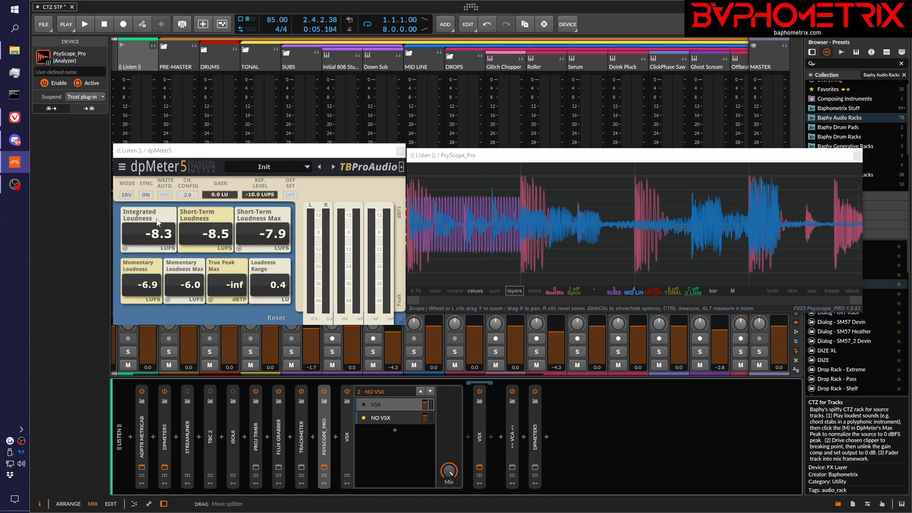
pyautogui.press('space')
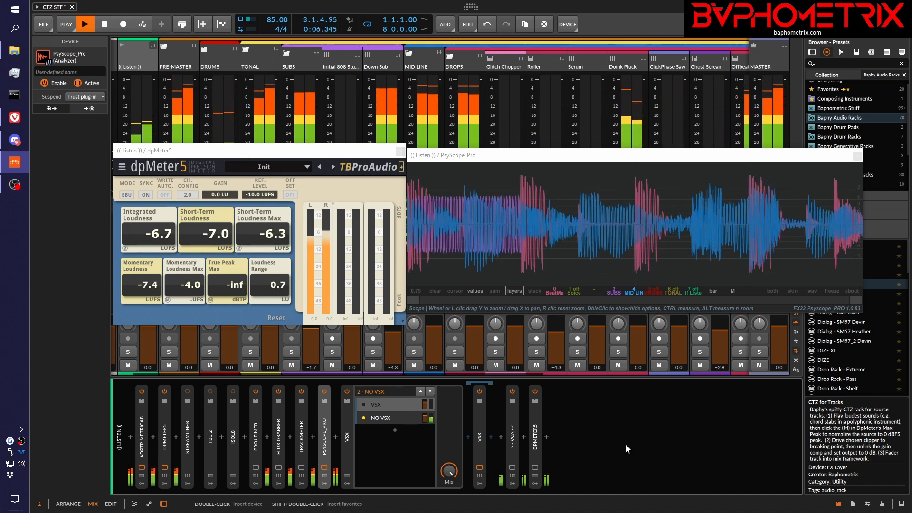
pyautogui.press('space')
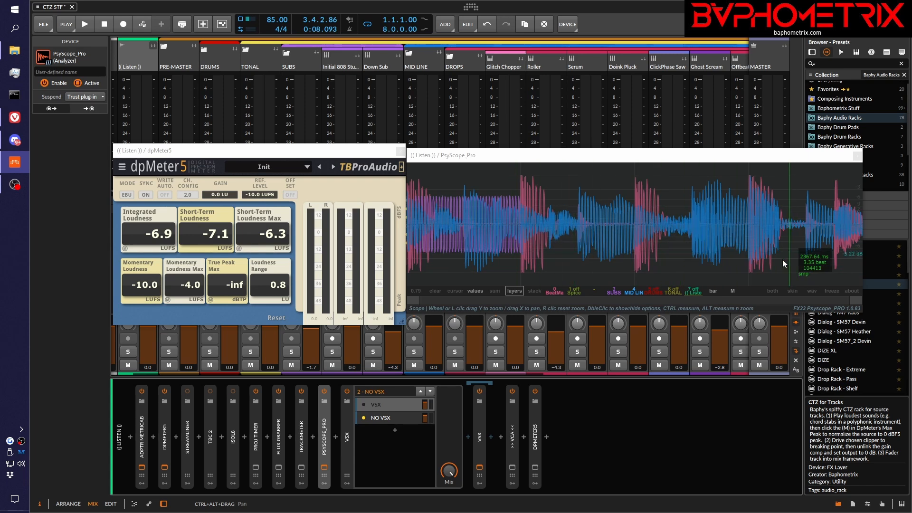
pyautogui.press('space')
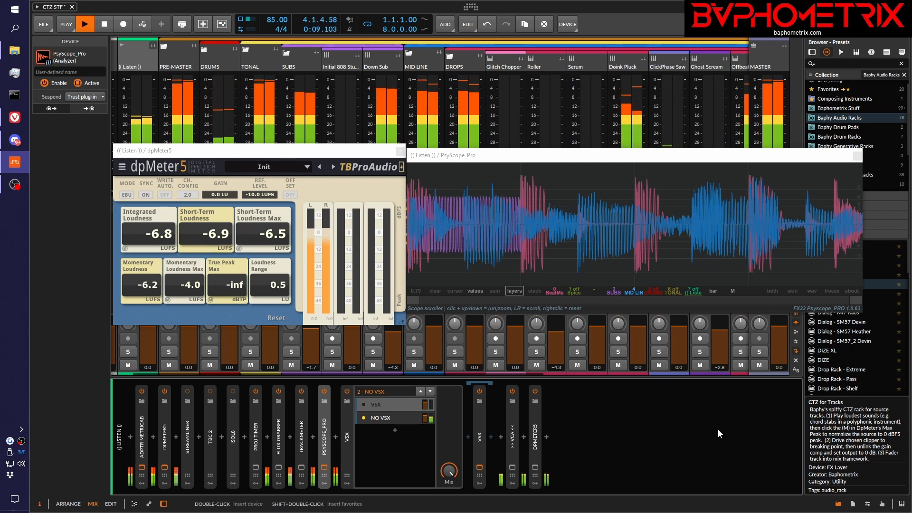
pyautogui.press('space')
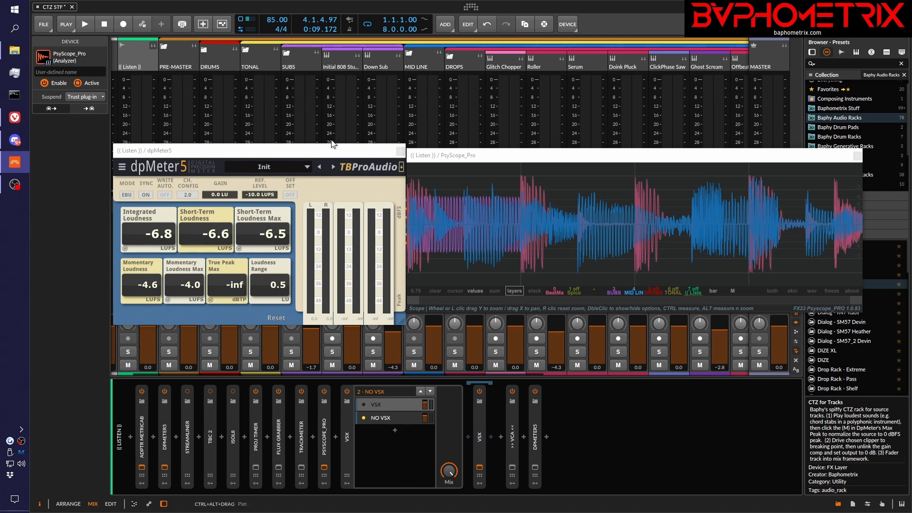
# Step: Mute the DRUMS, Doink Pluck, ClickPhase Saw and Ghost Scream tracks, and hide the drum layer in PsyScope Pro
pyautogui.click(210, 366)
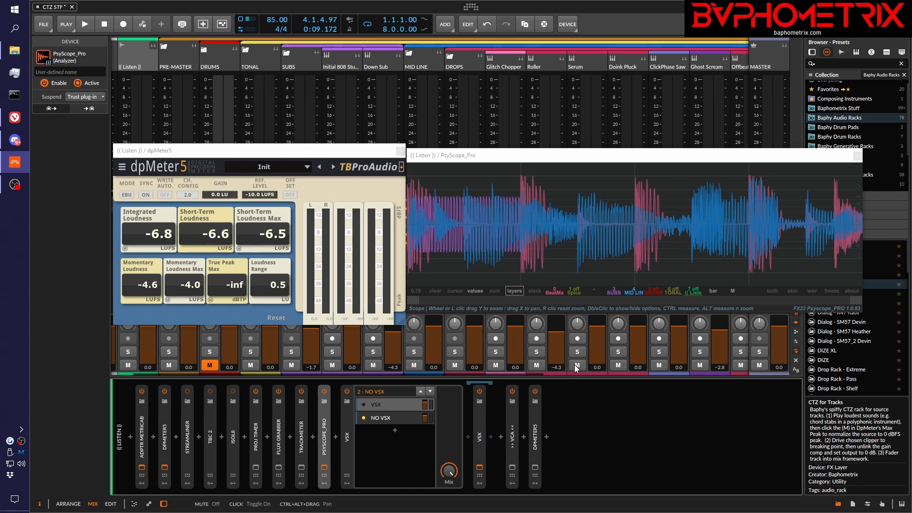
pyautogui.click(618, 365)
pyautogui.click(659, 365)
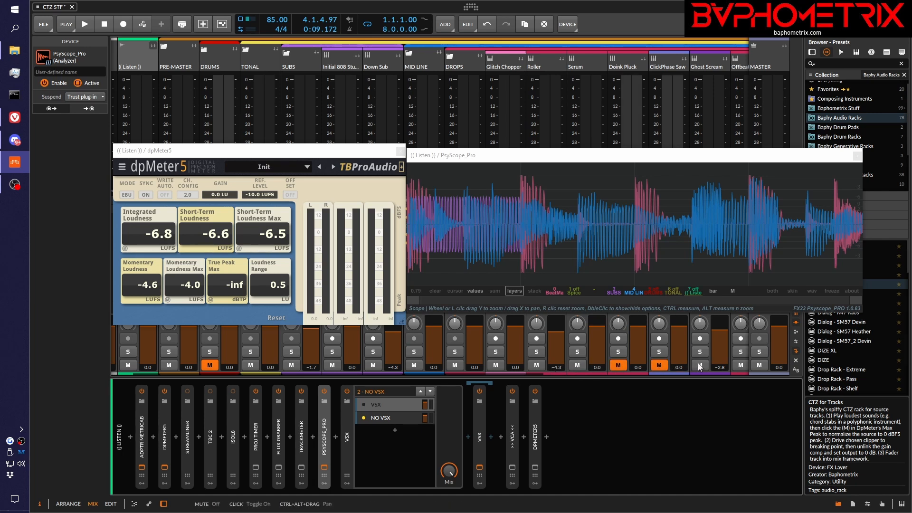
pyautogui.click(700, 365)
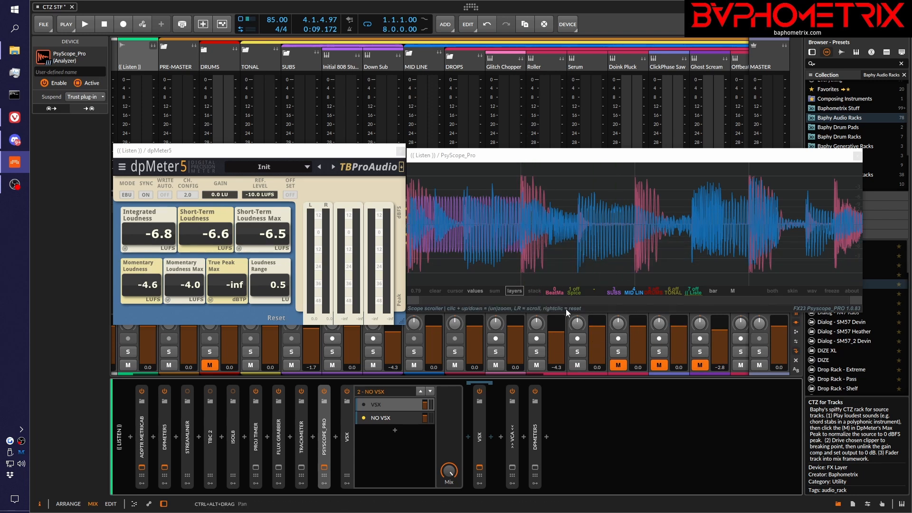
pyautogui.click(555, 291)
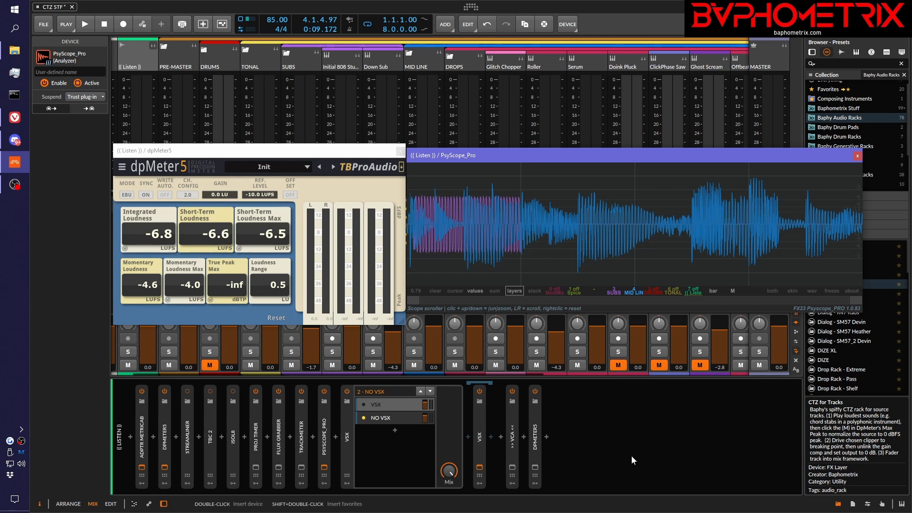
# Step: Play the reduced mix and compare PsyScope Pro's layered and summed waveforms, ending on the sum view
pyautogui.press('space')
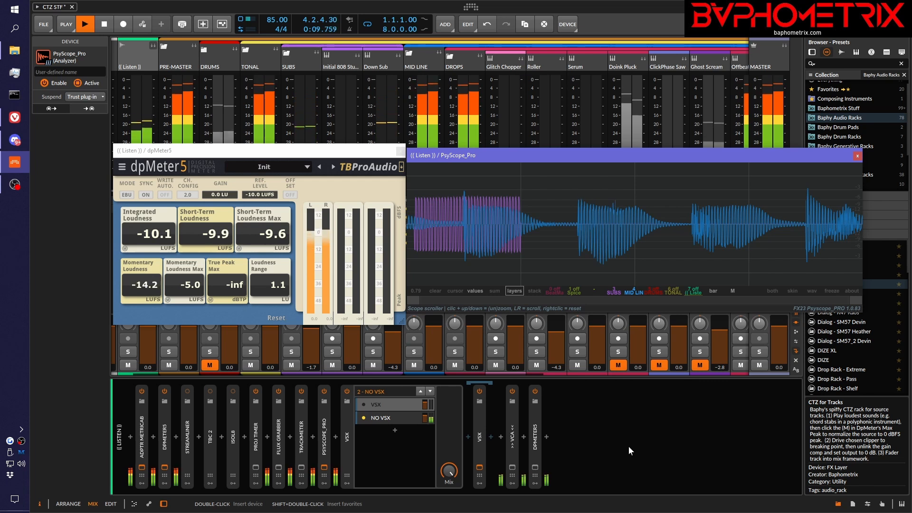
pyautogui.press('space')
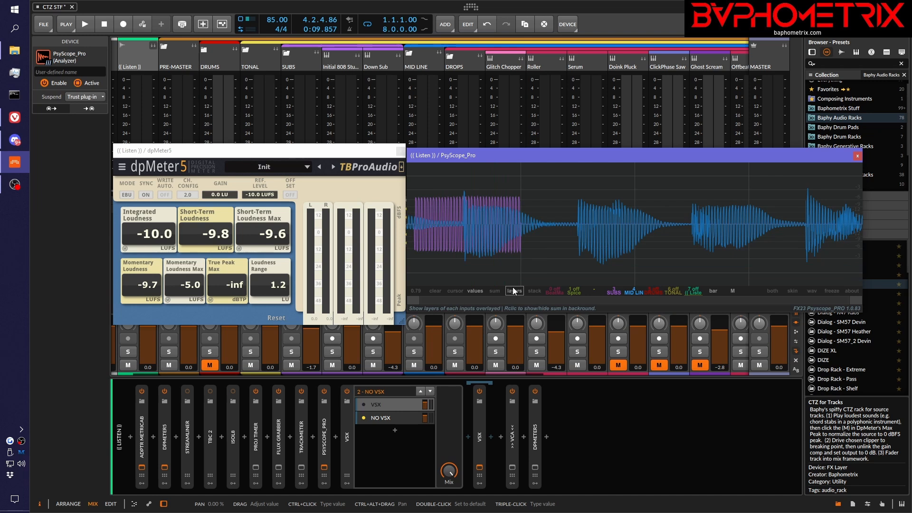
pyautogui.click(497, 291)
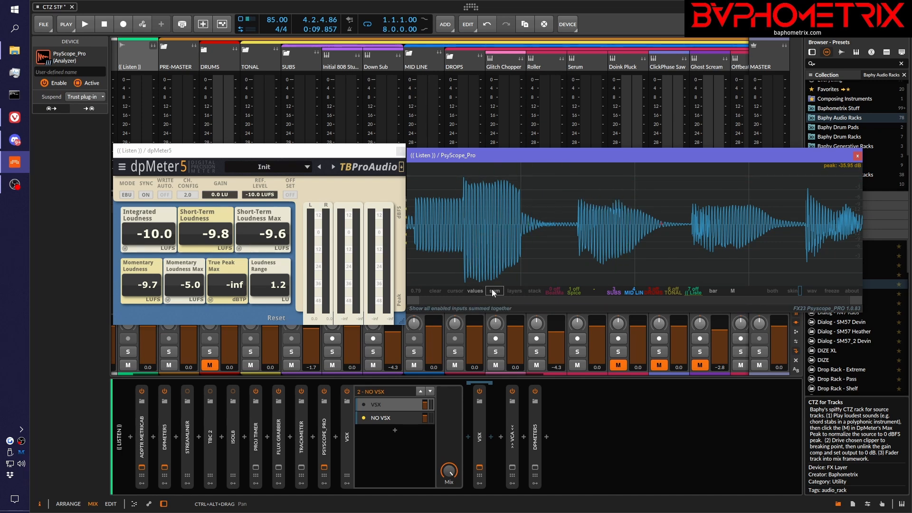
pyautogui.click(513, 291)
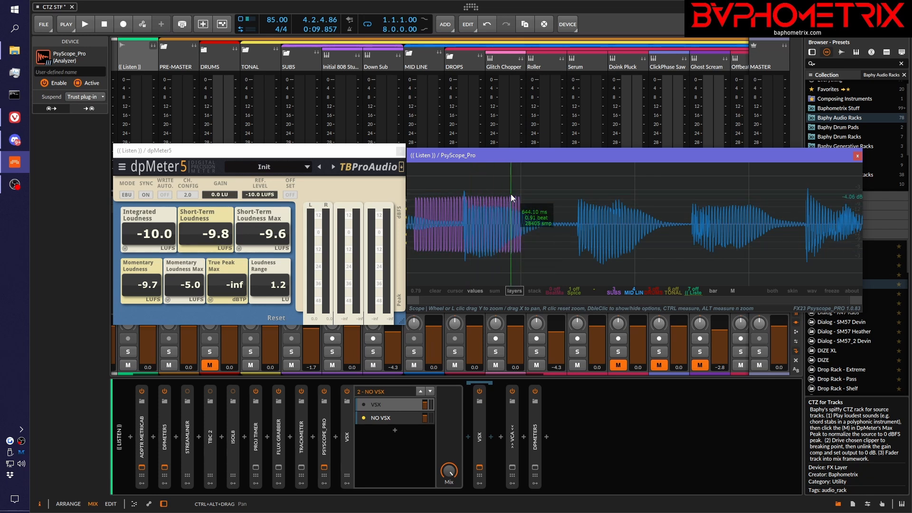
pyautogui.click(495, 291)
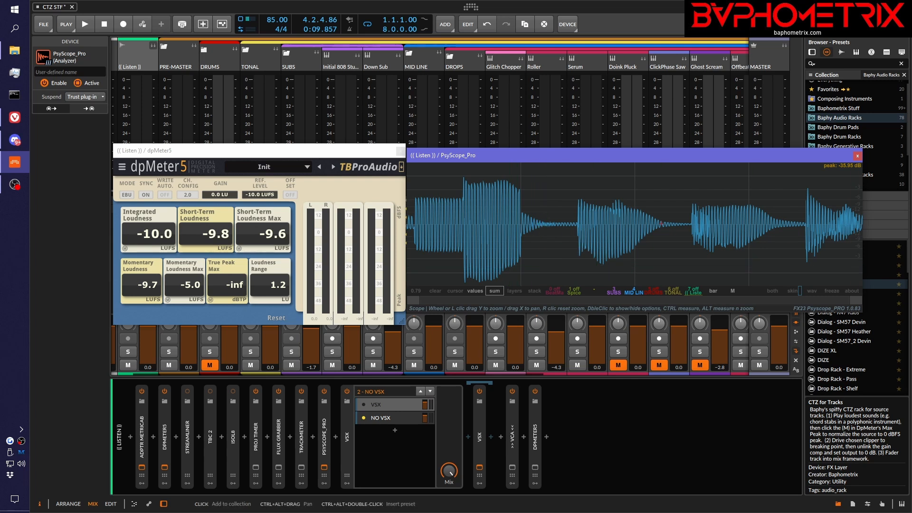
# Step: Close the dpMeter5 window and arrange the PsyScope Pro and MetricAB windows side by side
pyautogui.moveTo(911, 59); pyautogui.dragTo(911, 67)
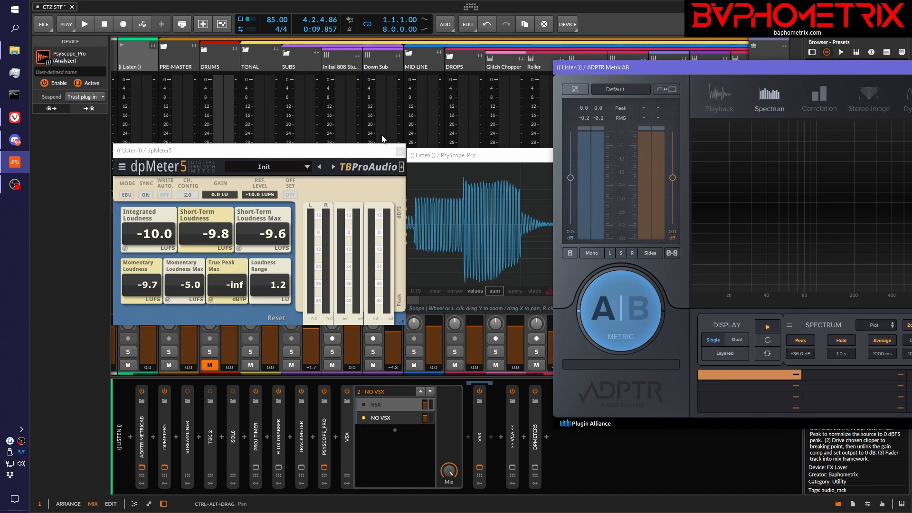
pyautogui.click(401, 150)
pyautogui.moveTo(448, 160); pyautogui.dragTo(80, 153)
pyautogui.moveTo(627, 70); pyautogui.dragTo(400, 66)
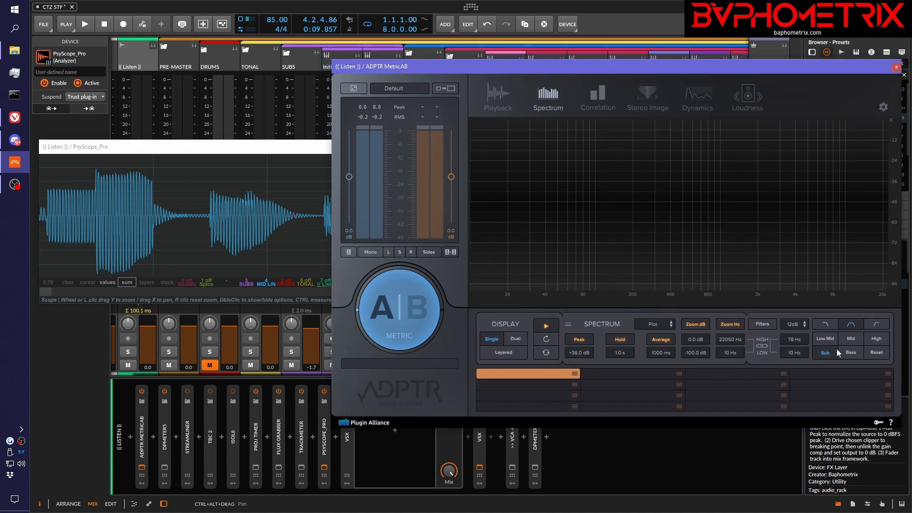
# Step: Play the reduced mix and examine the low-frequency peaks in MetricAB's spectrum with the Sub band selected
pyautogui.press('space')
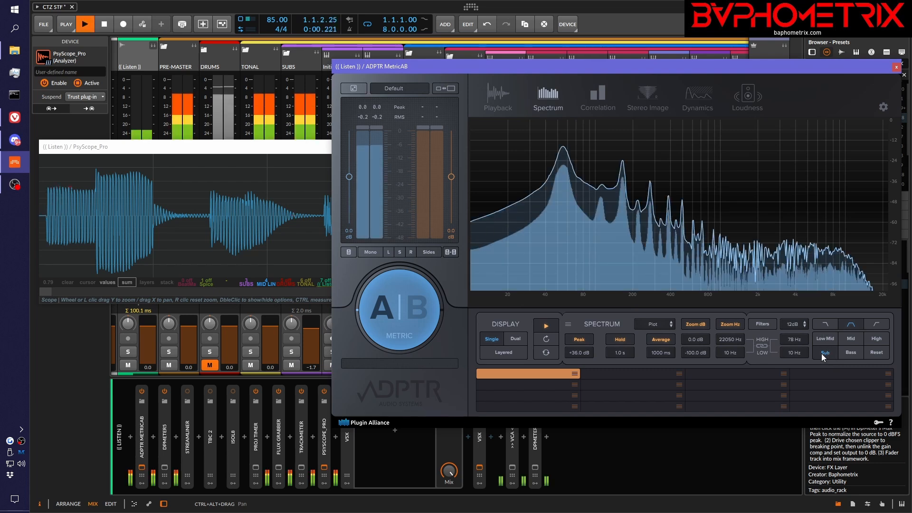
pyautogui.click(825, 354)
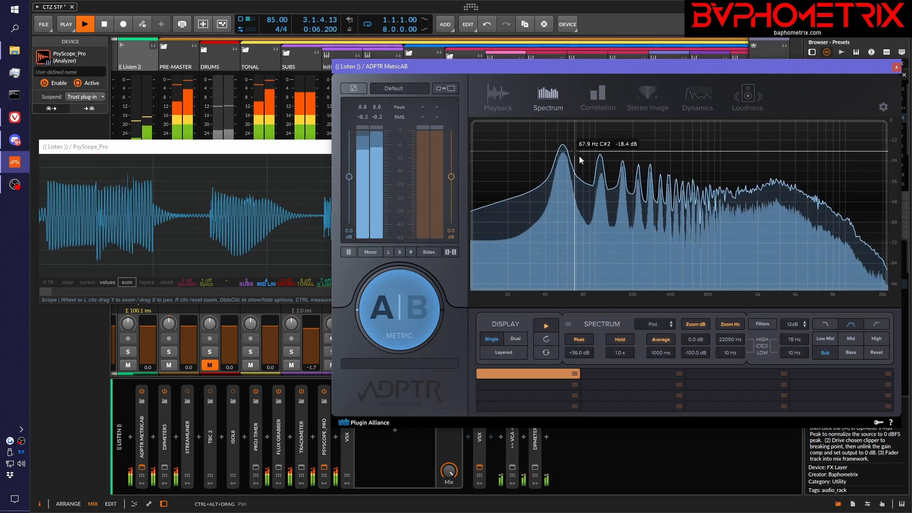
pyautogui.press('space')
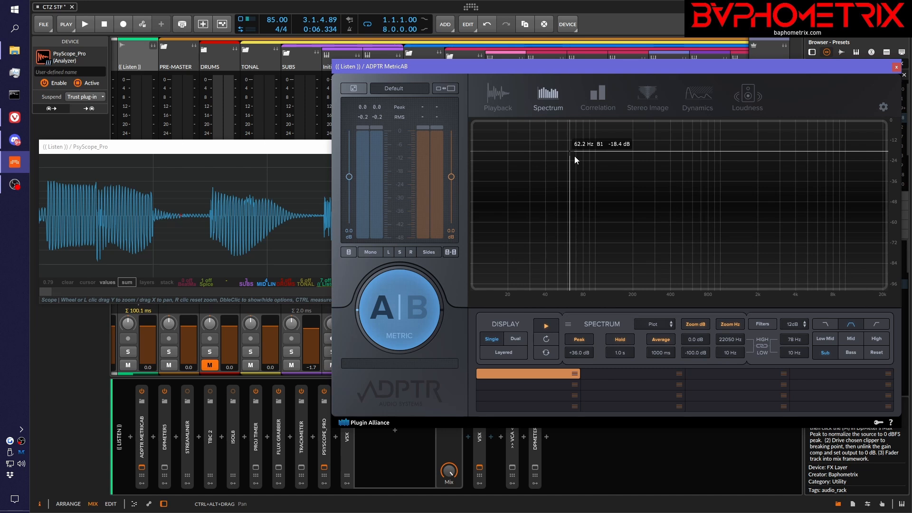
# Step: Switch MetricAB's filter to the Bass band, 10 to 250 Hz, and play the filtered mix
pyautogui.click(853, 351)
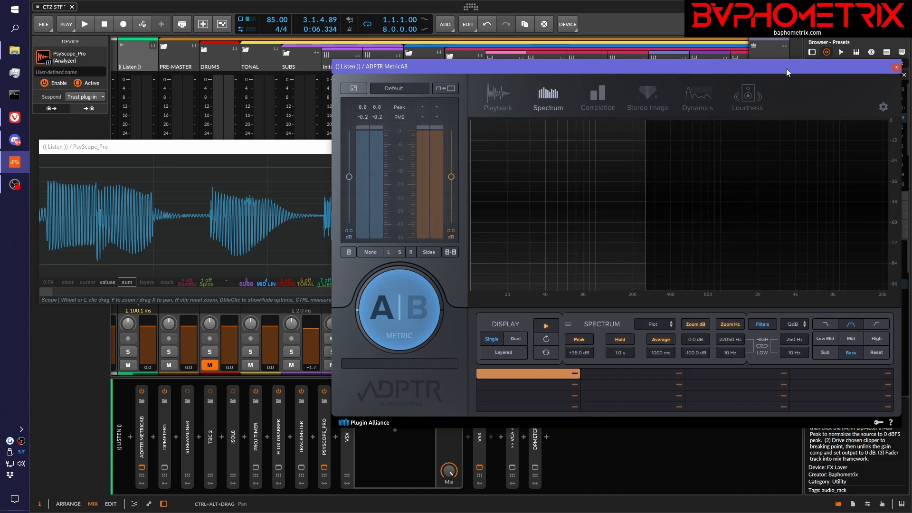
pyautogui.press('space')
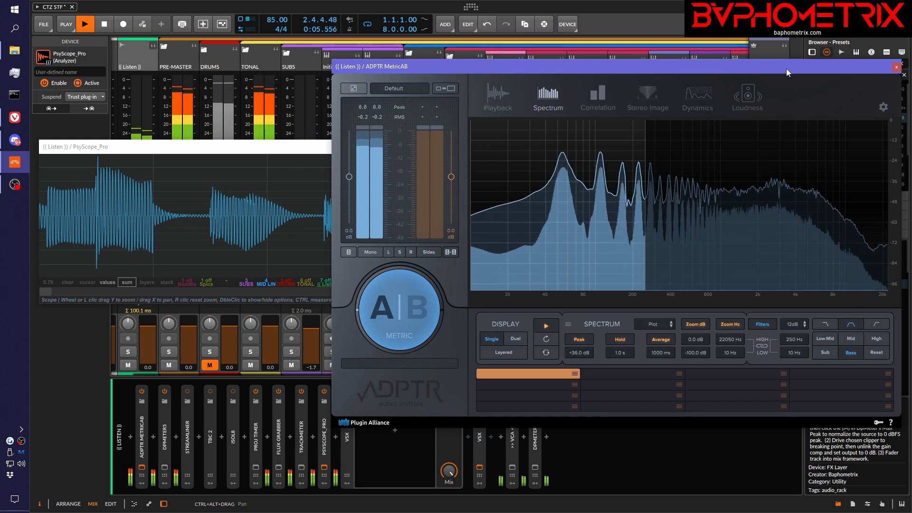
pyautogui.press('space')
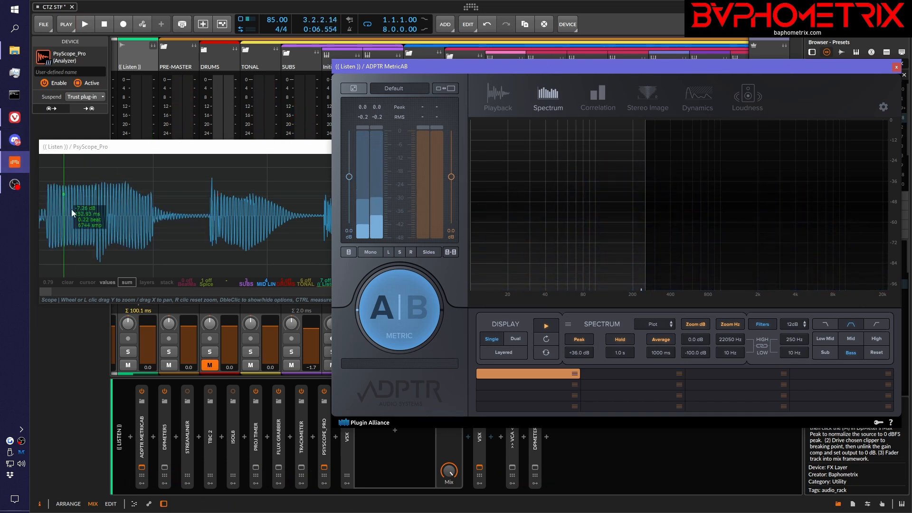
# Step: Set MetricAB's filter to the Sub band, 10 to 78 Hz, and play the mix to examine its low end
pyautogui.click(827, 353)
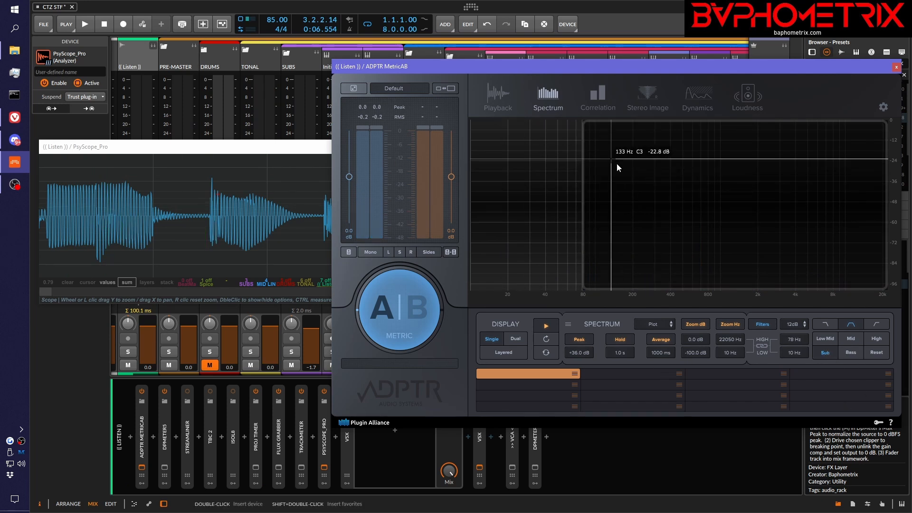
pyautogui.press('space')
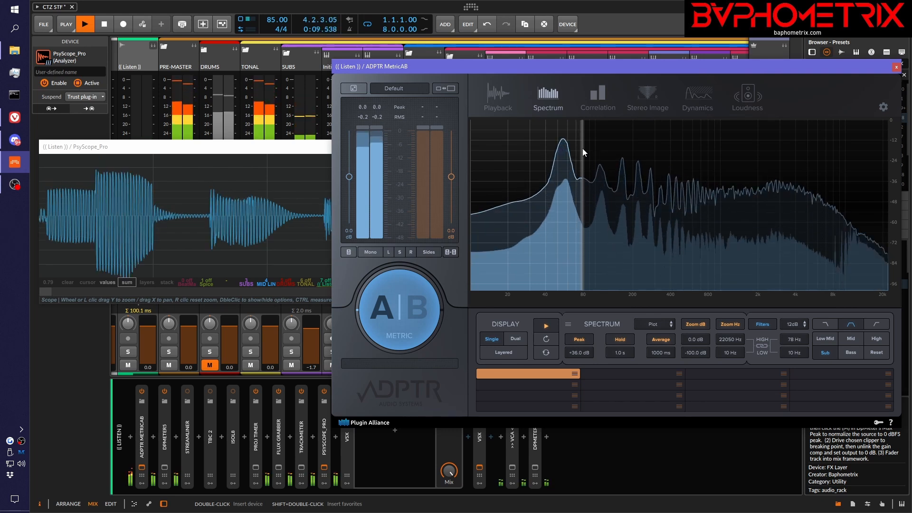
pyautogui.press('space')
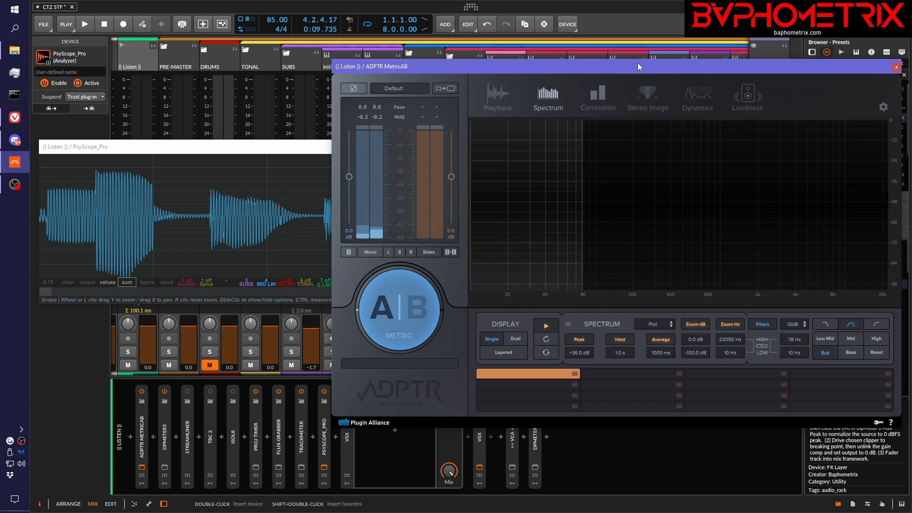
# Step: Switch the listen channel from NO VSX to the VSX layer, open the VSX plug-in window and position it over the mixer
pyautogui.moveTo(637, 64); pyautogui.dragTo(641, 27)
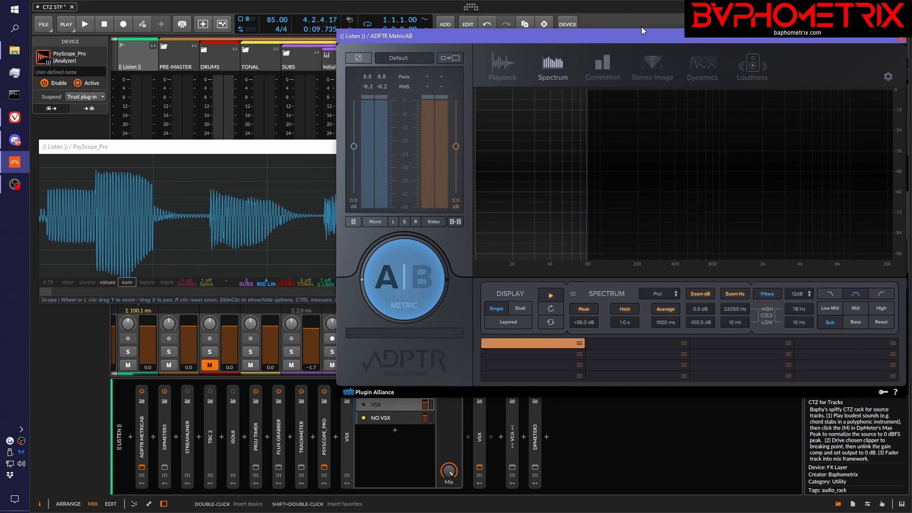
pyautogui.click(364, 405)
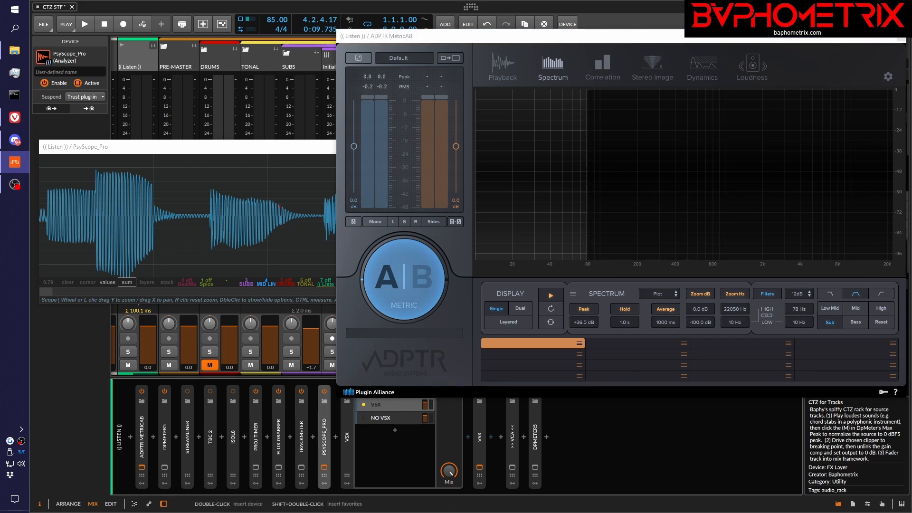
pyautogui.moveTo(911, 100); pyautogui.dragTo(724, 147)
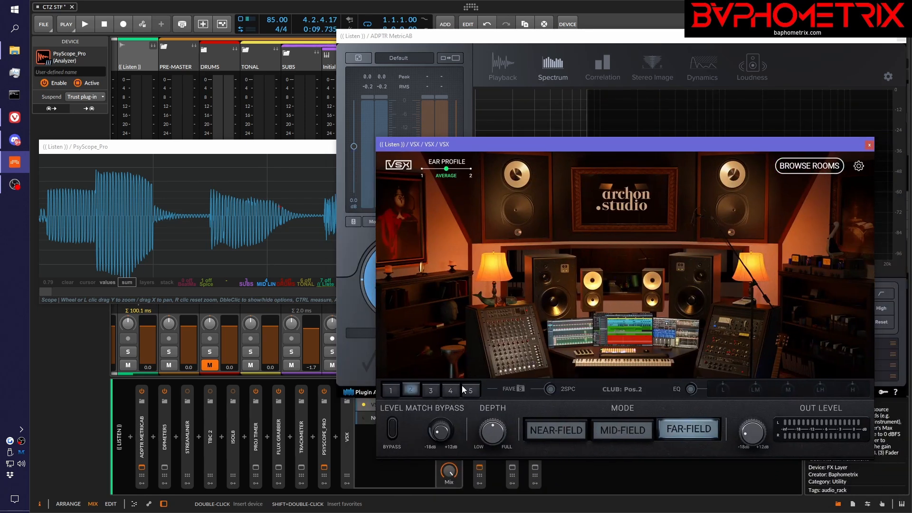
pyautogui.moveTo(627, 144); pyautogui.dragTo(356, 145)
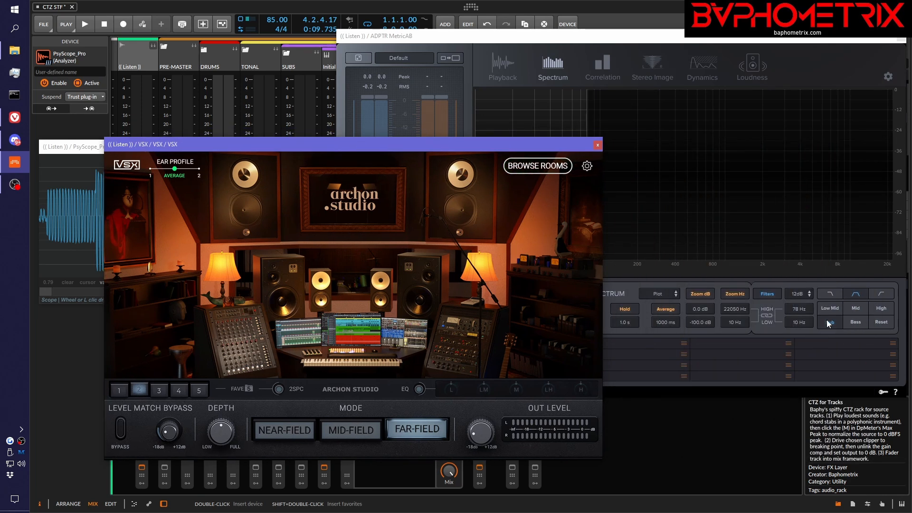
# Step: Turn off MetricAB's filters and play the mix through VSX's Archon Studio room in far-field mode
pyautogui.click(767, 295)
pyautogui.moveTo(273, 146); pyautogui.dragTo(538, 129)
pyautogui.press('space')
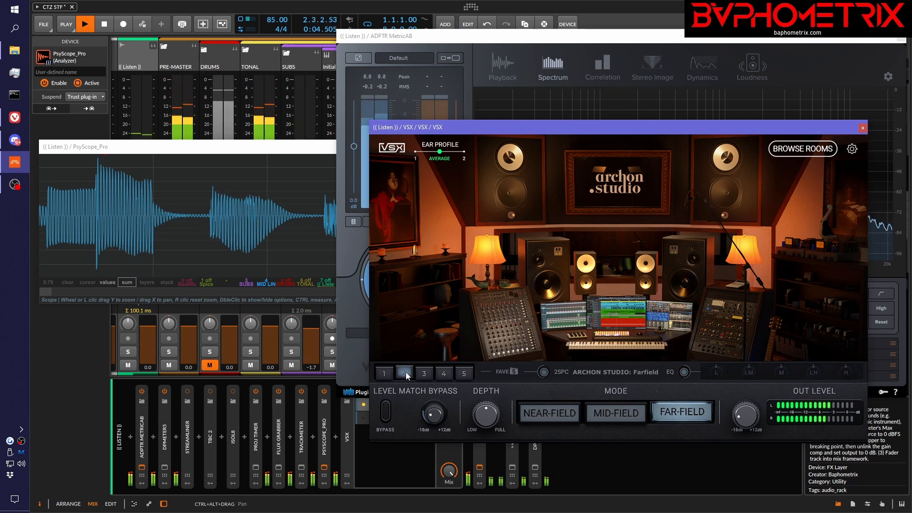
pyautogui.press('space')
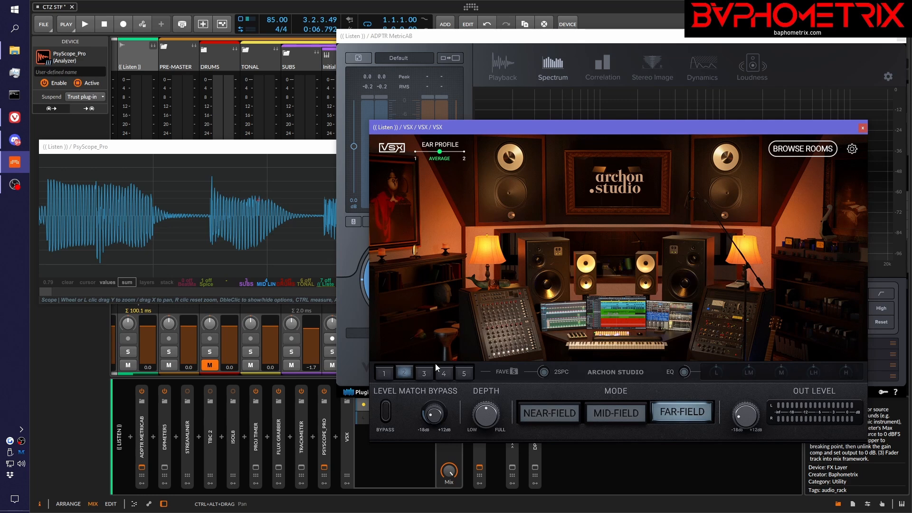
# Step: Load Mike Dean's Studio in VSX with the mains and play the mix to audition its low end
pyautogui.click(445, 372)
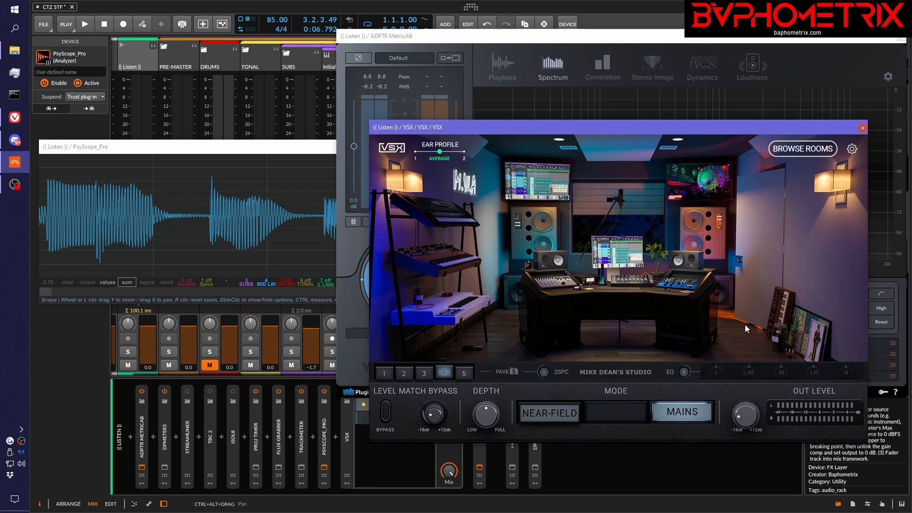
pyautogui.press('space')
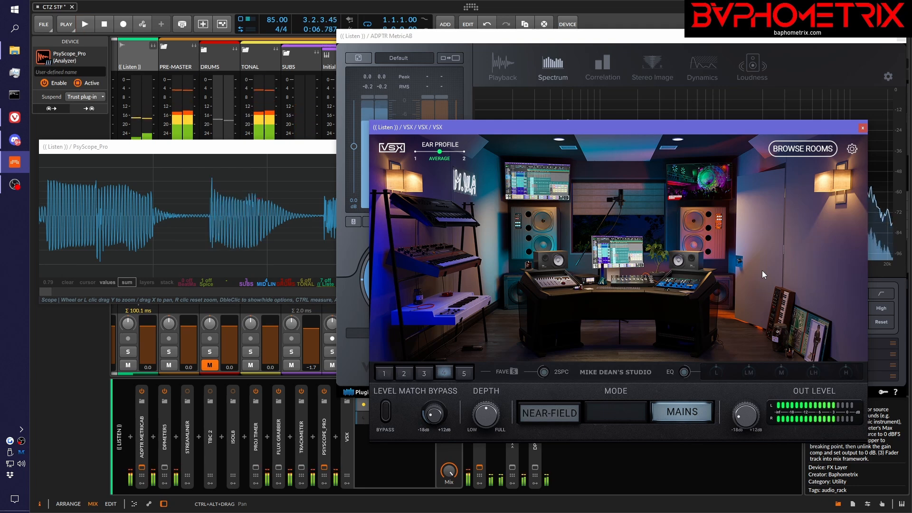
pyautogui.press('space')
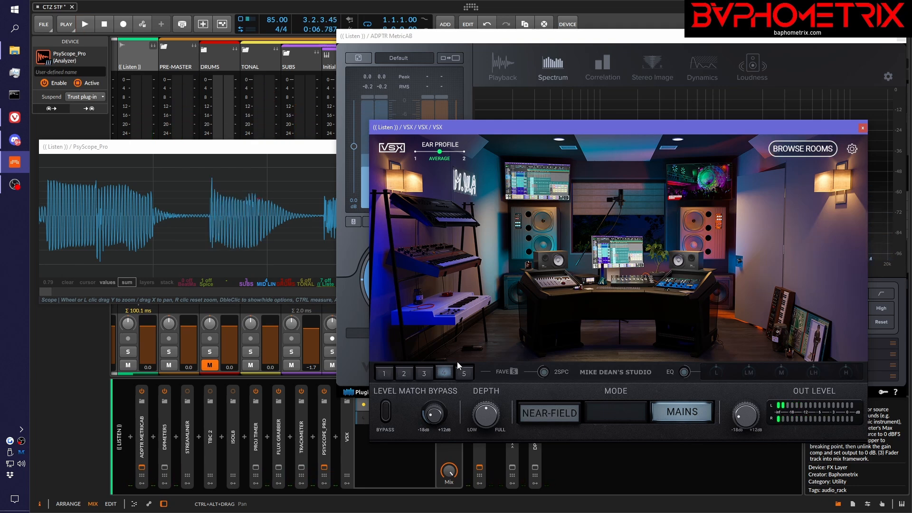
# Step: Load the Club room in VSX with Bass mode and play the mix
pyautogui.click(464, 373)
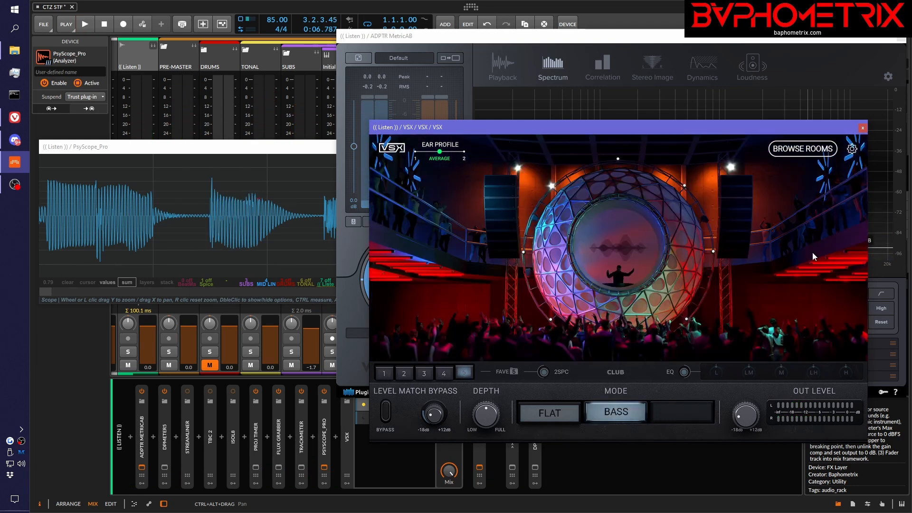
pyautogui.press('space')
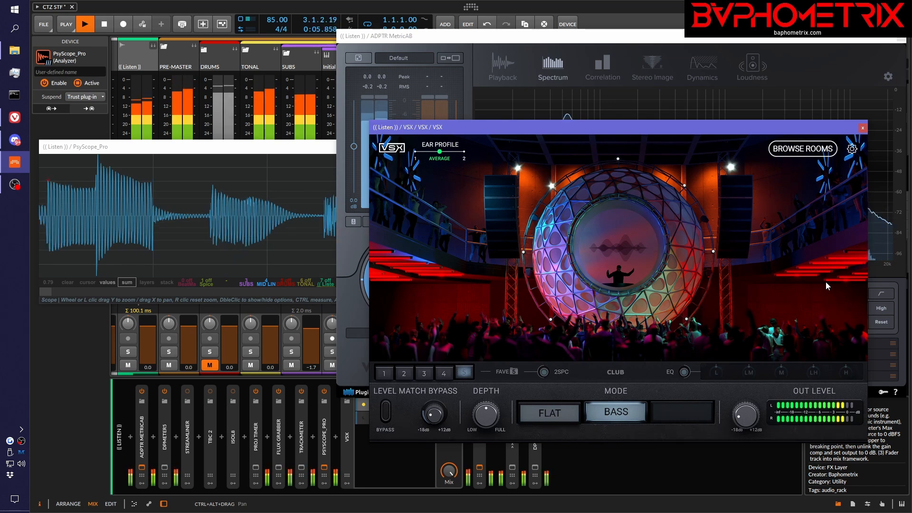
pyautogui.press('space')
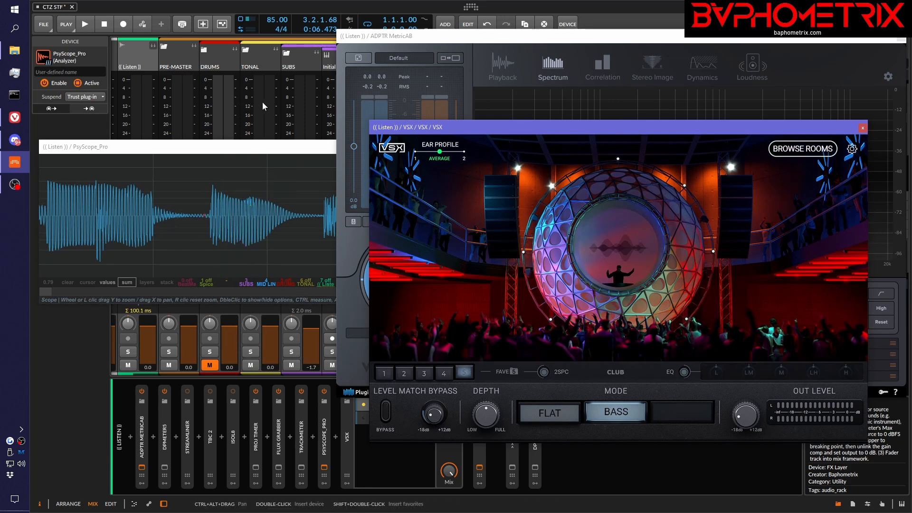
# Step: Select the Down Sub track and open its smartComp2 compressor window below the analyzers
pyautogui.moveTo(384, 43); pyautogui.dragTo(494, 43)
pyautogui.click(387, 55)
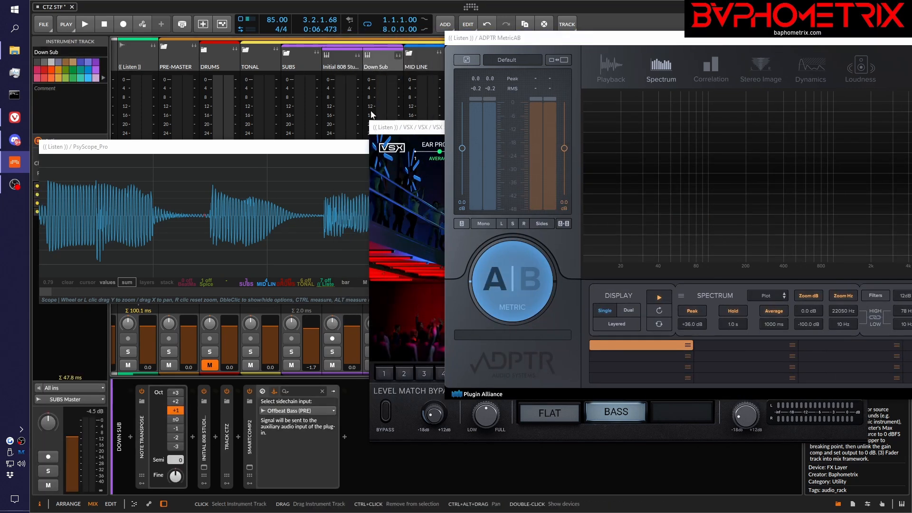
pyautogui.click(250, 467)
pyautogui.moveTo(372, 44); pyautogui.dragTo(422, 205)
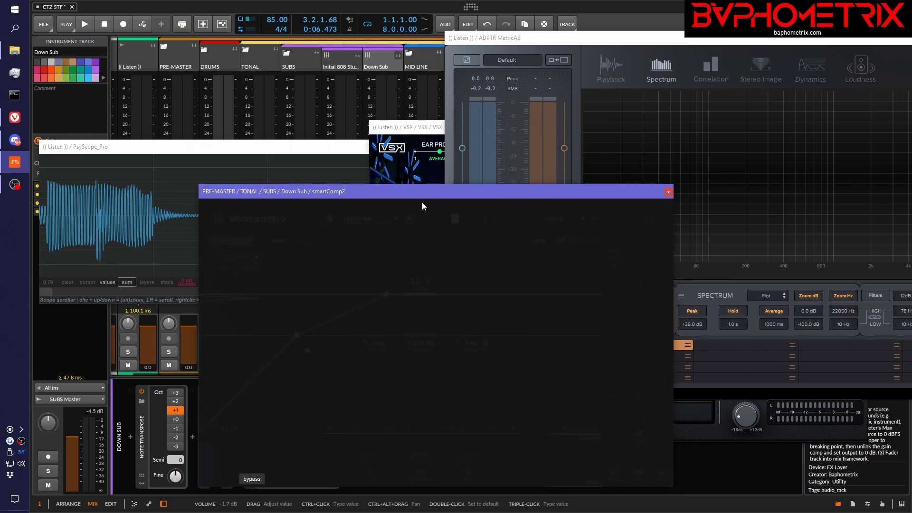
# Step: Move MetricAB and PsyScope Pro clear of the compressor and take smart:comp 2 out of bypass
pyautogui.moveTo(608, 41); pyautogui.dragTo(625, 12)
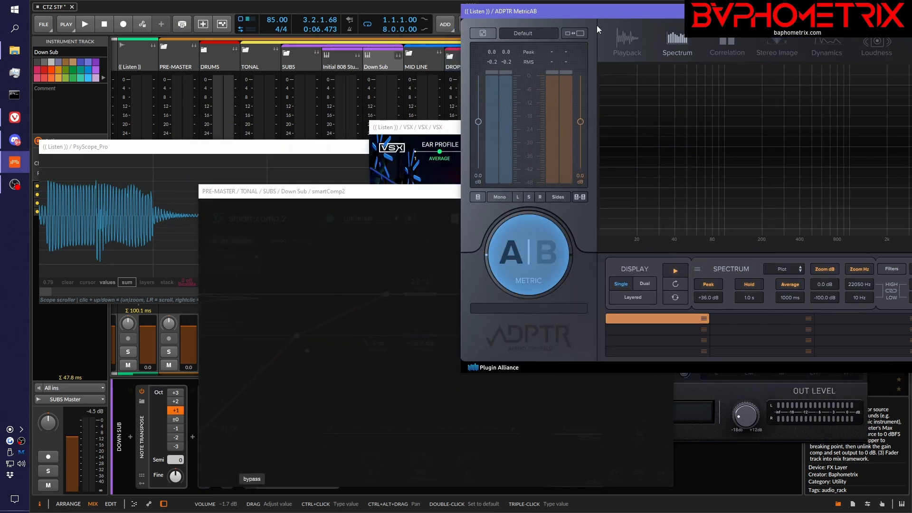
pyautogui.moveTo(322, 150); pyautogui.dragTo(321, 38)
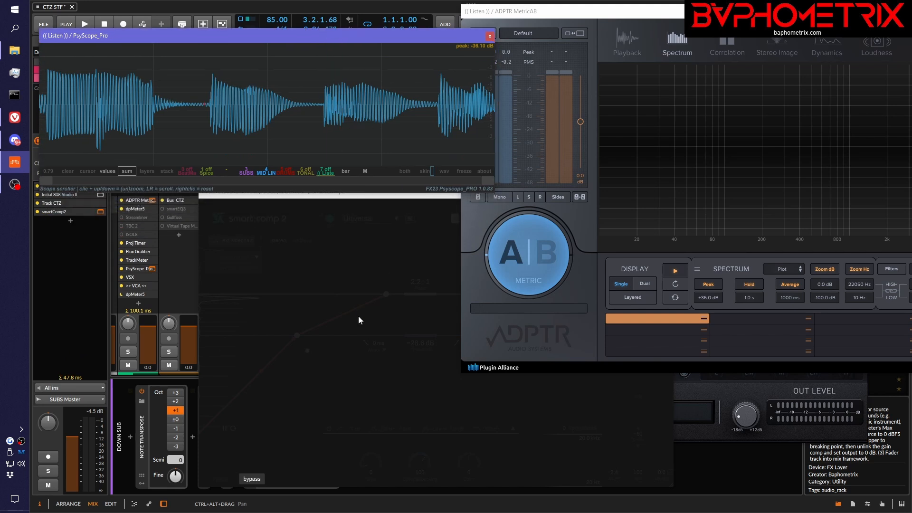
pyautogui.click(261, 478)
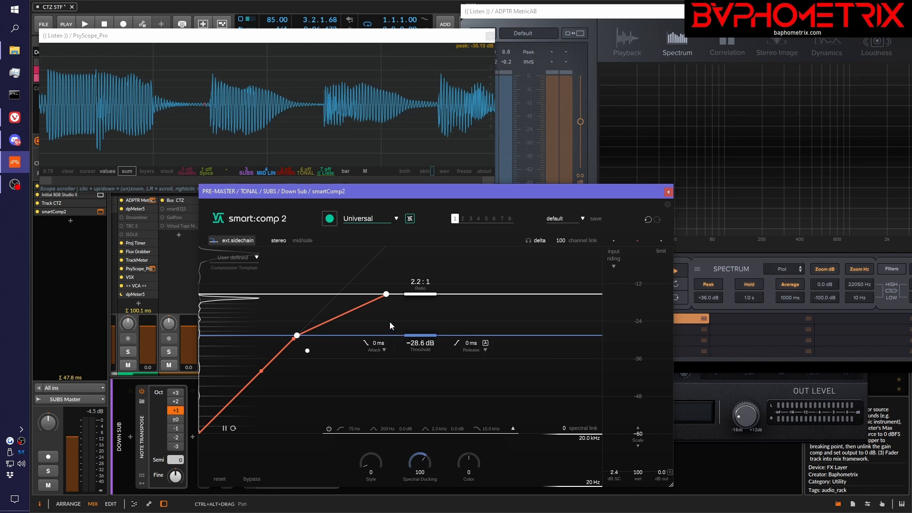
# Step: Play the mix twice with the Down Sub compressor active and examine the spectrum, ducking and summed waveform
pyautogui.press('space')
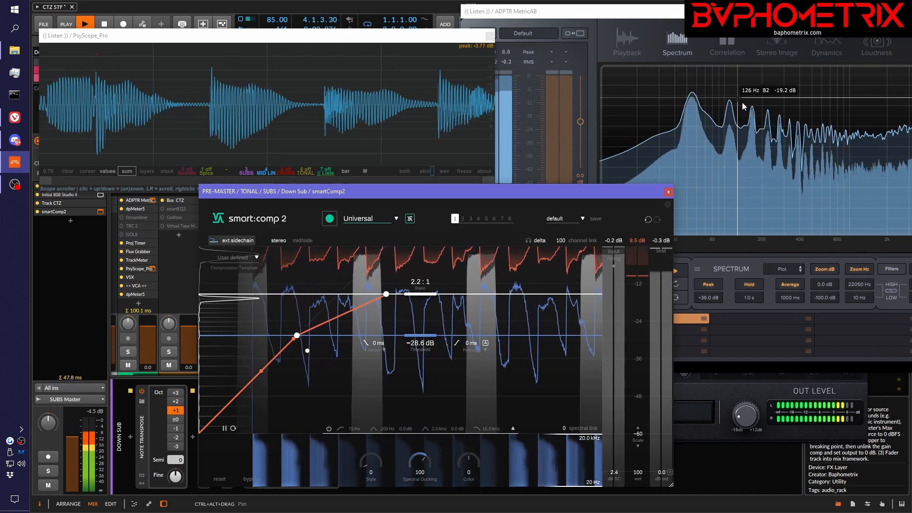
pyautogui.press('space')
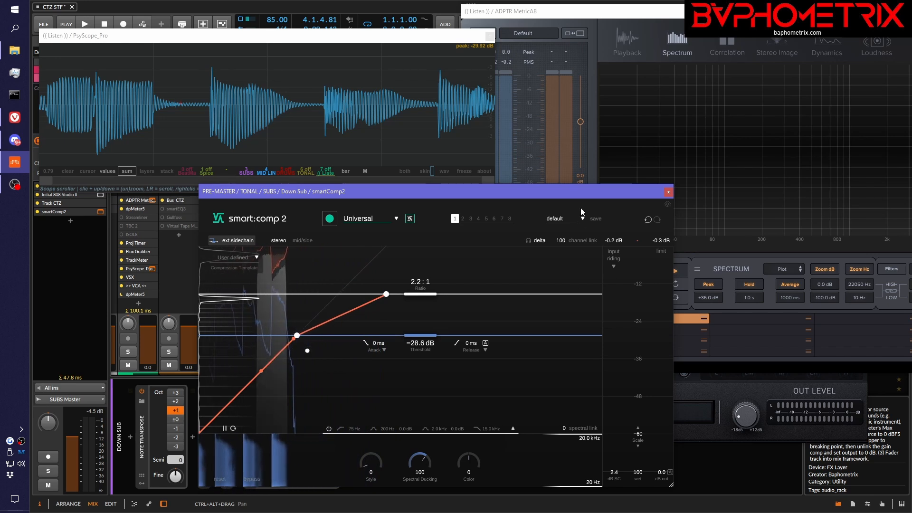
pyautogui.press('space')
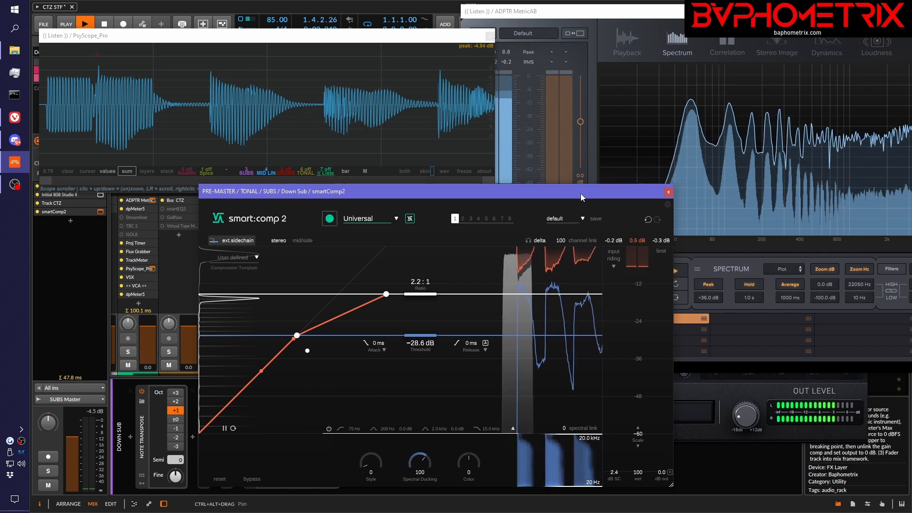
pyautogui.press('space')
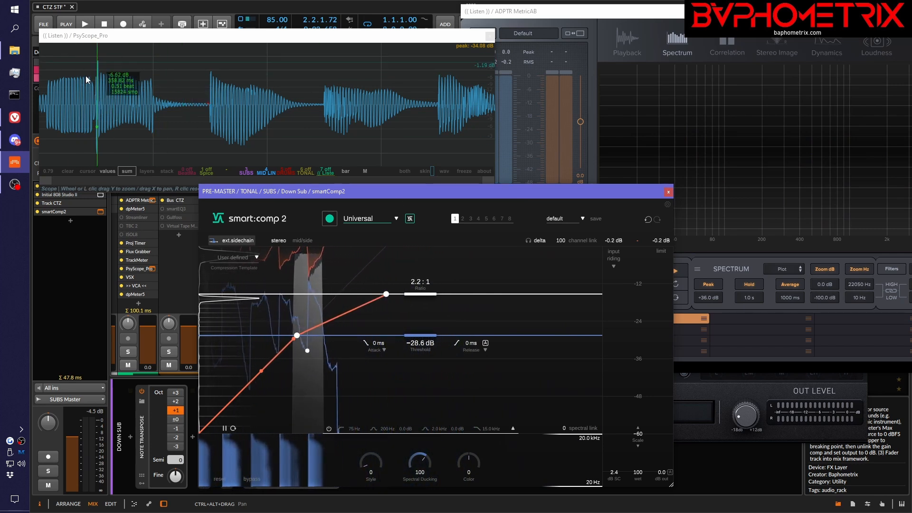
# Step: Switch PsyScope Pro to the layers view and play the mix to compare the overlapping sub and mid bass waveforms
pyautogui.click(139, 35)
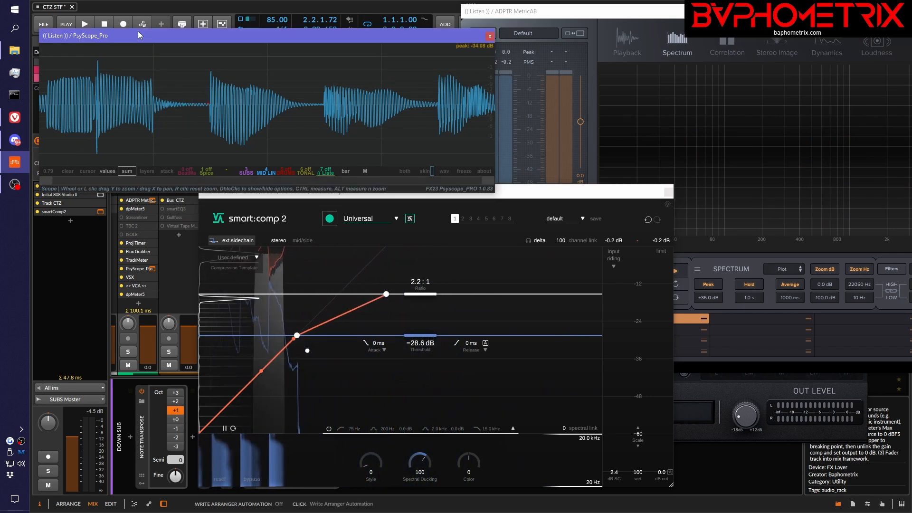
pyautogui.click(143, 171)
pyautogui.press('space')
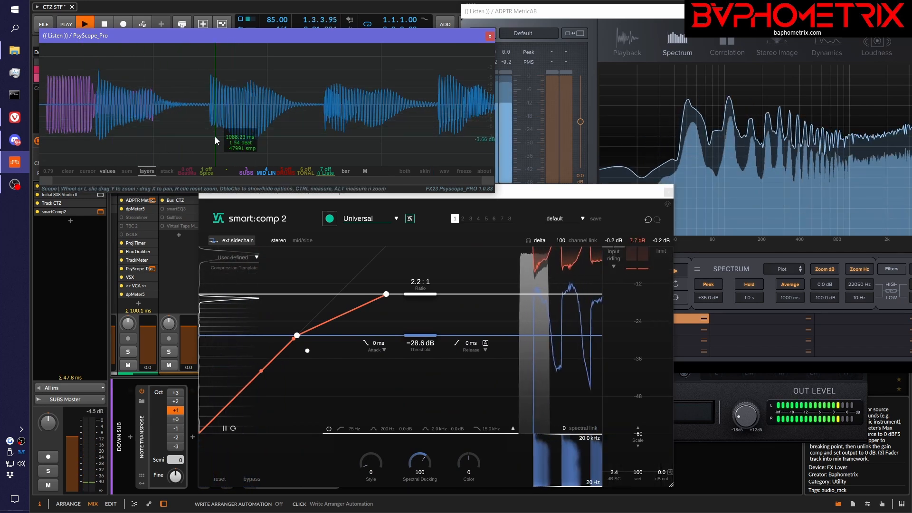
pyautogui.press('space')
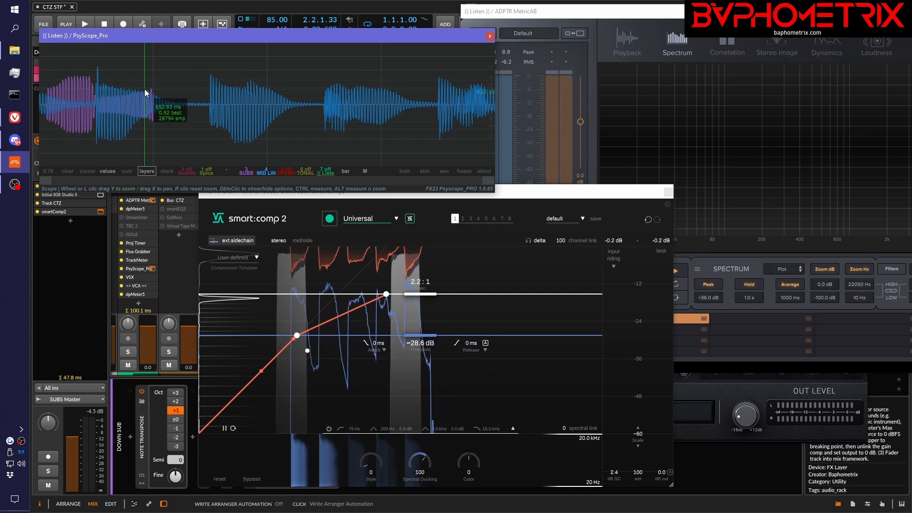
# Step: Return PsyScope Pro to the sum view and play the mix to inspect the combined waveform's peaks
pyautogui.click(130, 171)
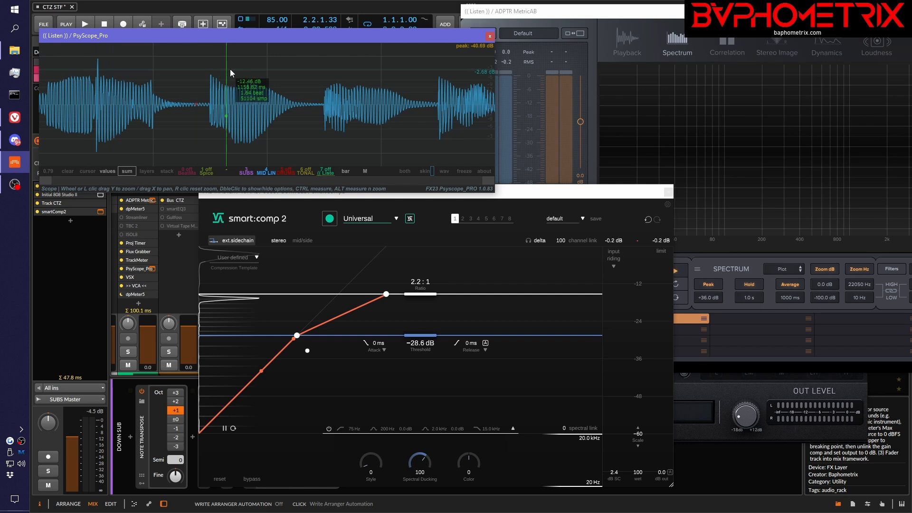
pyautogui.press('space')
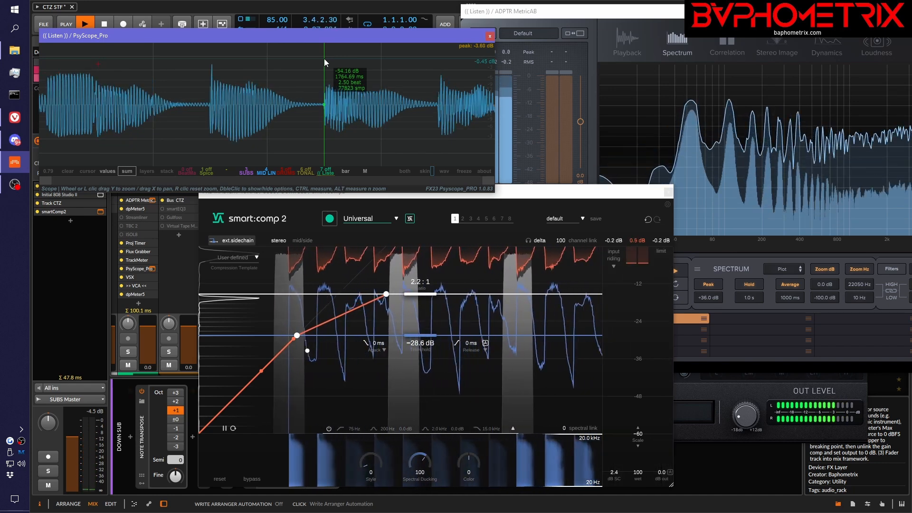
pyautogui.press('space')
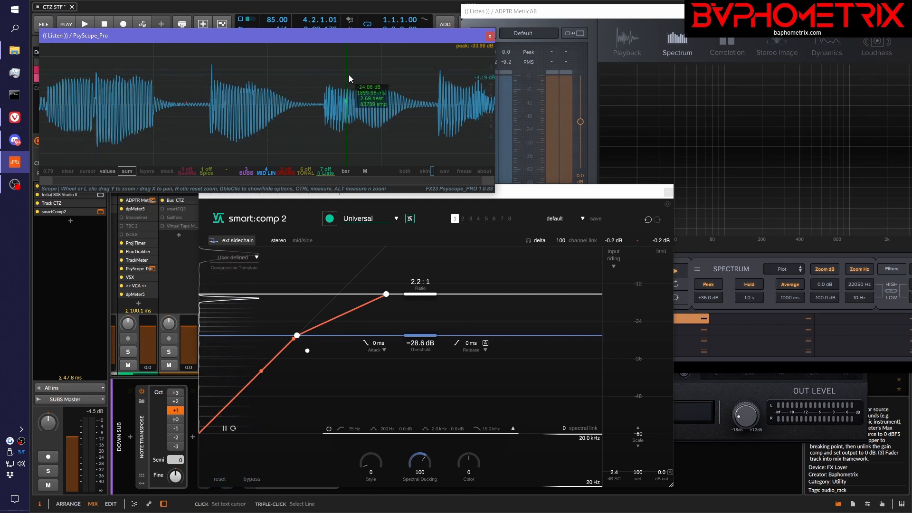
# Step: Bring MetricAB to the front and play the mix to examine the low-frequency peaks with the compressor active
pyautogui.click(680, 19)
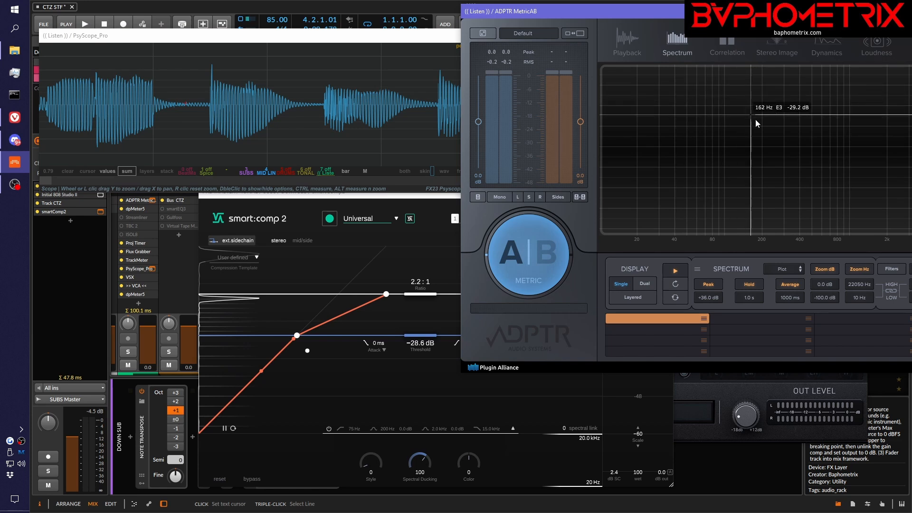
pyautogui.press('space')
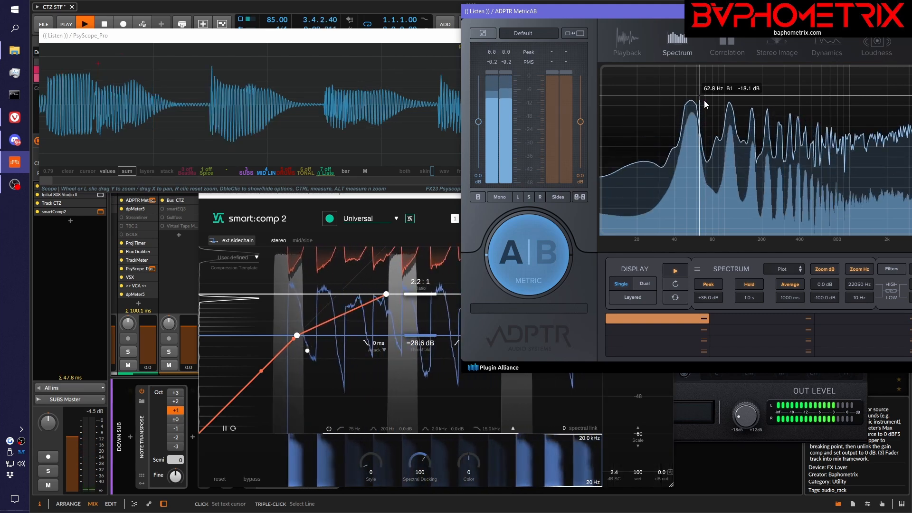
pyautogui.press('space')
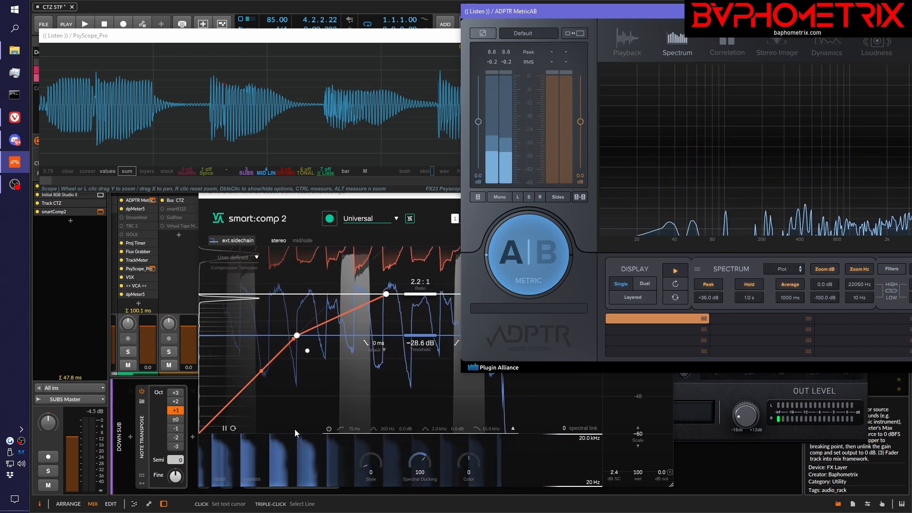
# Step: Bypass smart:comp 2 on Down Sub and play the mix to examine the waveform and spectrum without ducking
pyautogui.click(256, 476)
pyautogui.press('space')
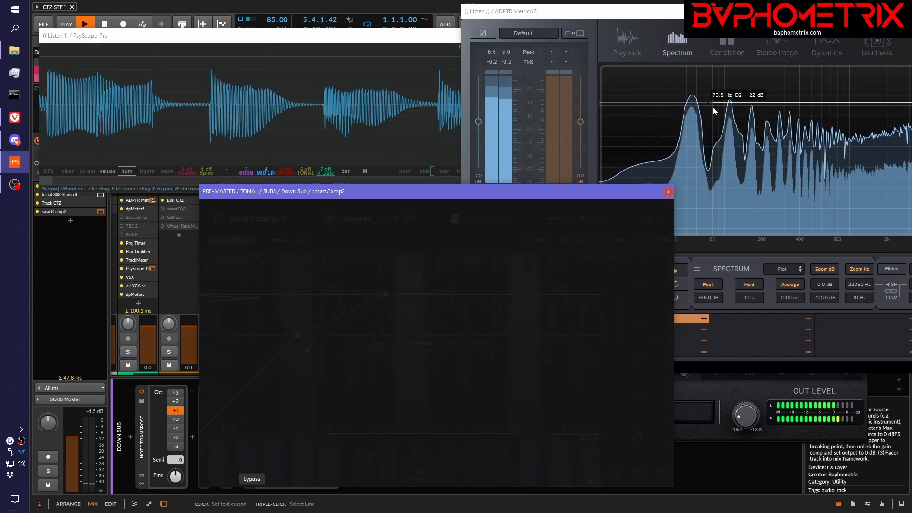
pyautogui.press('space')
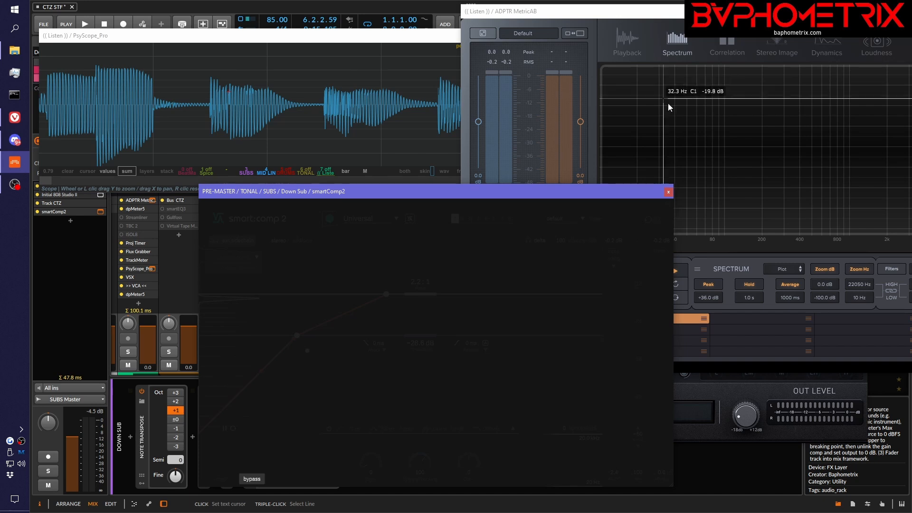
# Step: Re-enable smart:comp 2 on Down Sub and play the mix again to compare the ducked low end
pyautogui.click(252, 479)
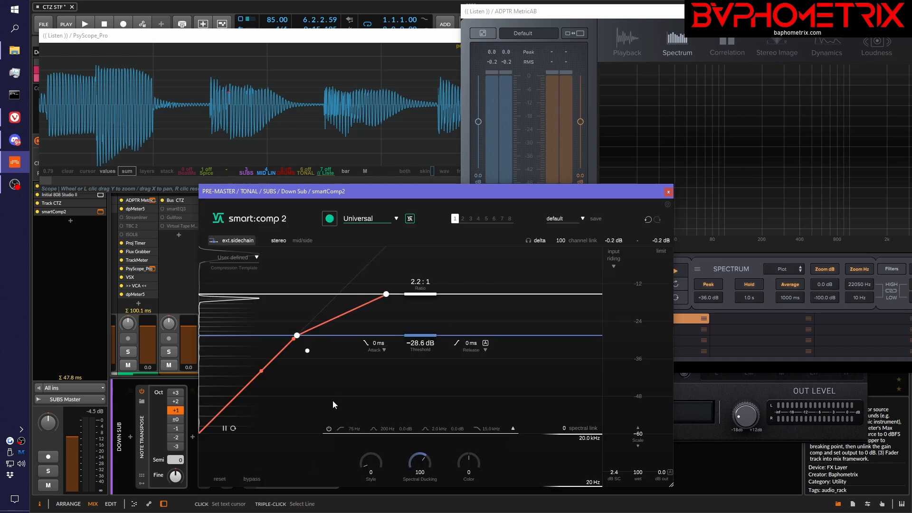
pyautogui.press('space')
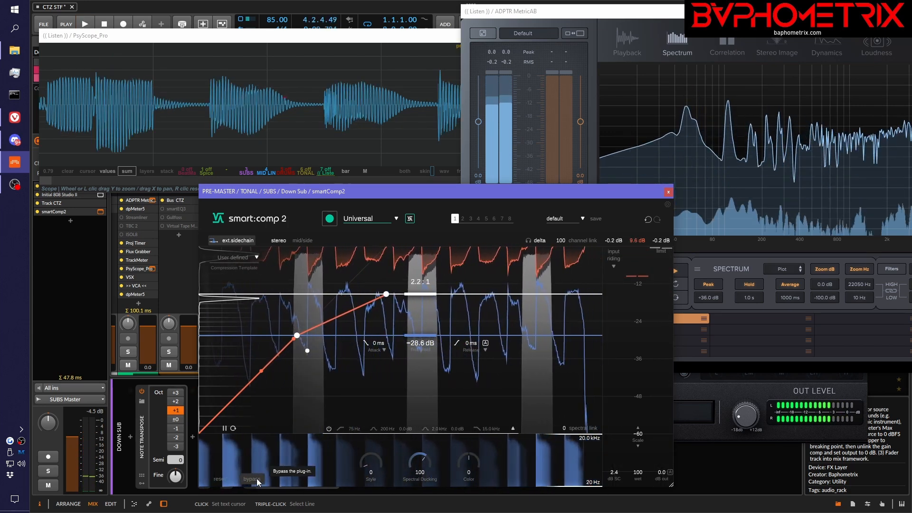
pyautogui.press('space')
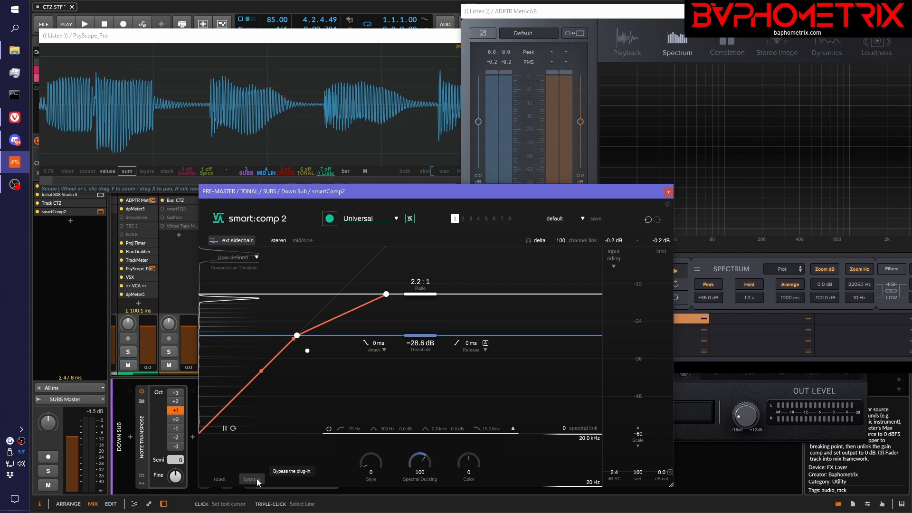
# Step: Play the mix with smart:comp 2 active on Down Sub, and bypass it to compare the waveform peaks
pyautogui.press('space')
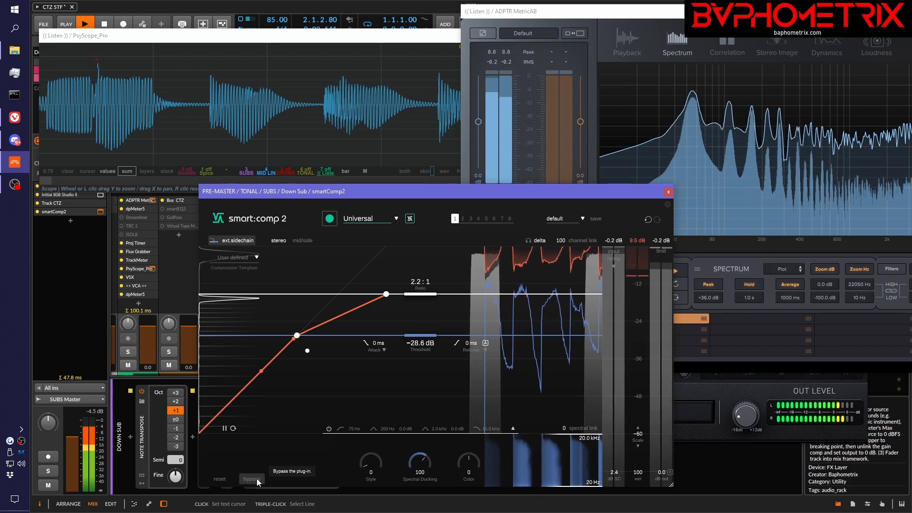
pyautogui.click(258, 481)
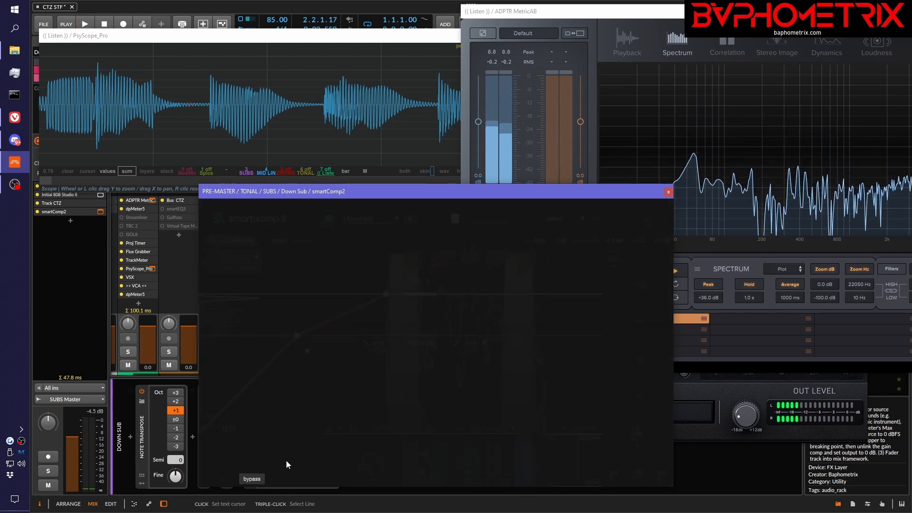
pyautogui.press('space')
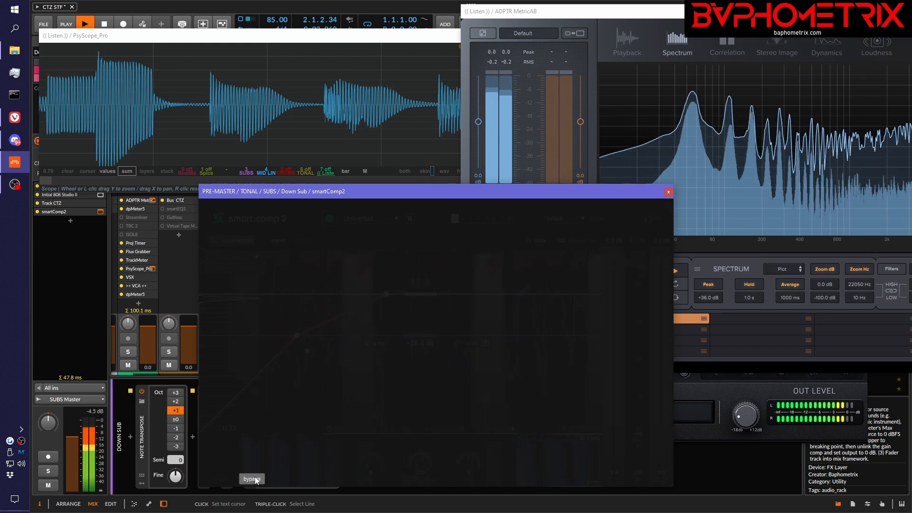
pyautogui.press('space')
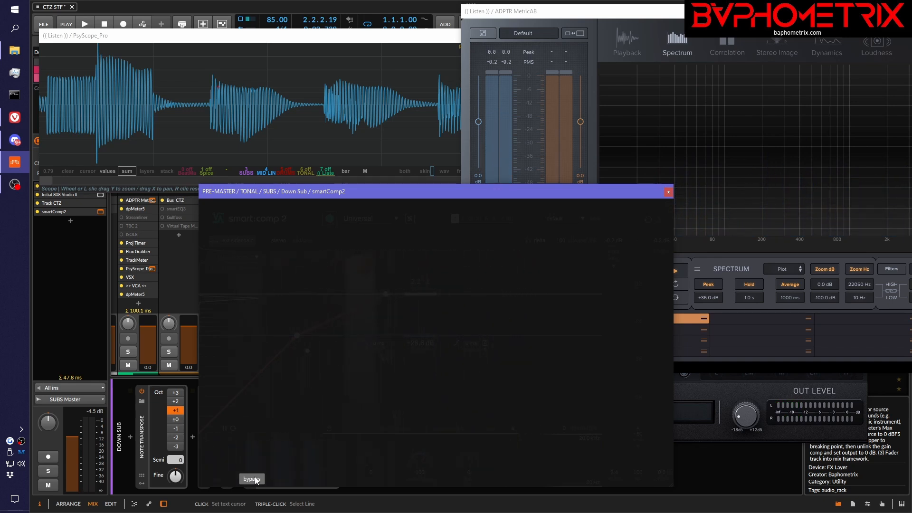
pyautogui.press('space')
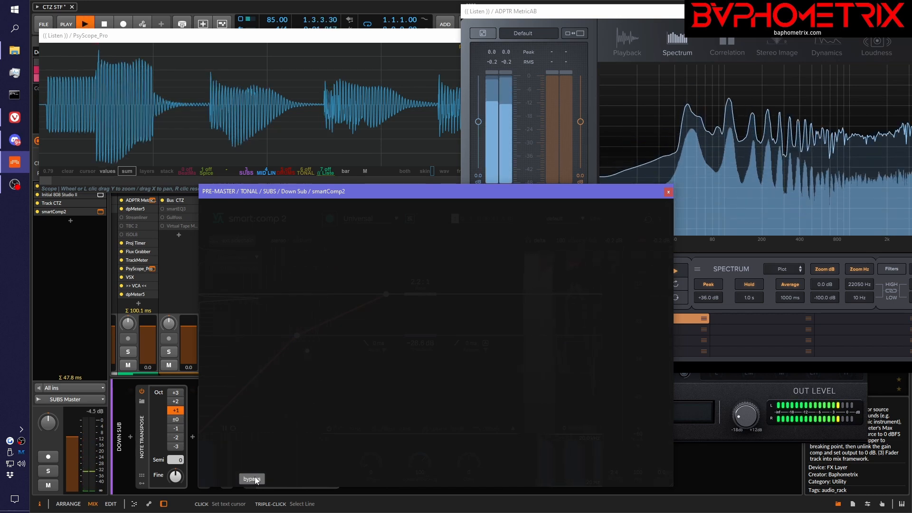
pyautogui.press('space')
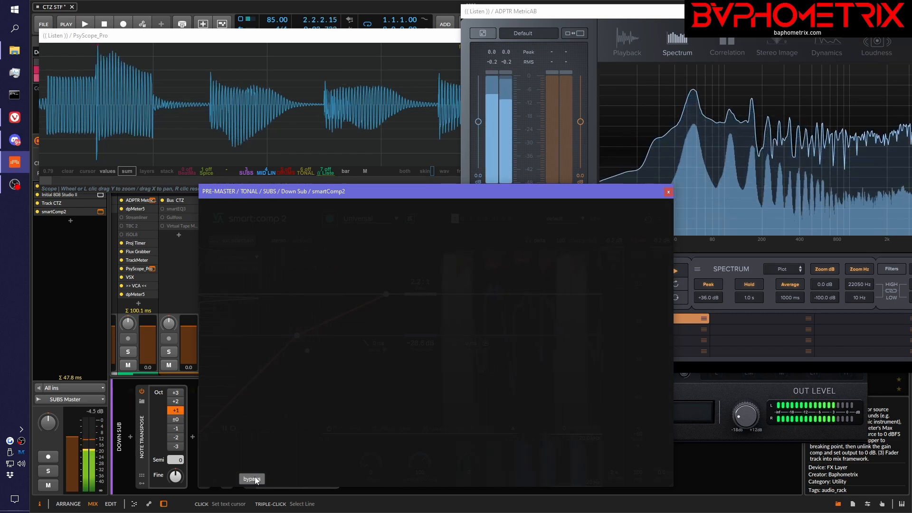
# Step: Re-enable smart:comp 2 on Down Sub and toggle its bypass during playback to compare the waveform and spectrum
pyautogui.click(252, 479)
pyautogui.press('space')
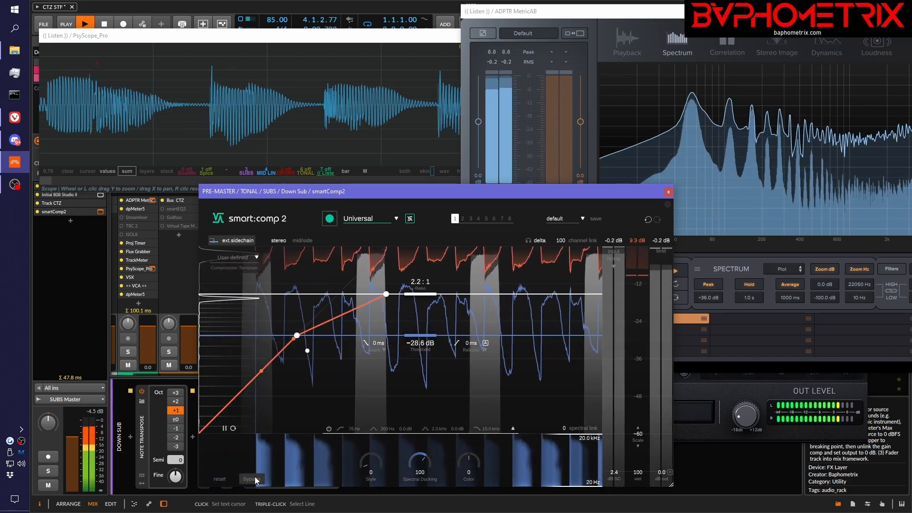
pyautogui.click(252, 478)
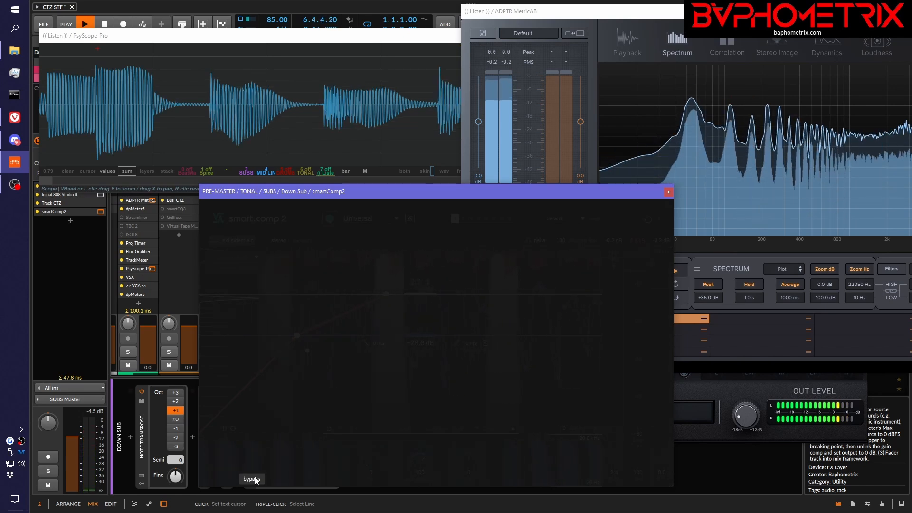
pyautogui.click(255, 479)
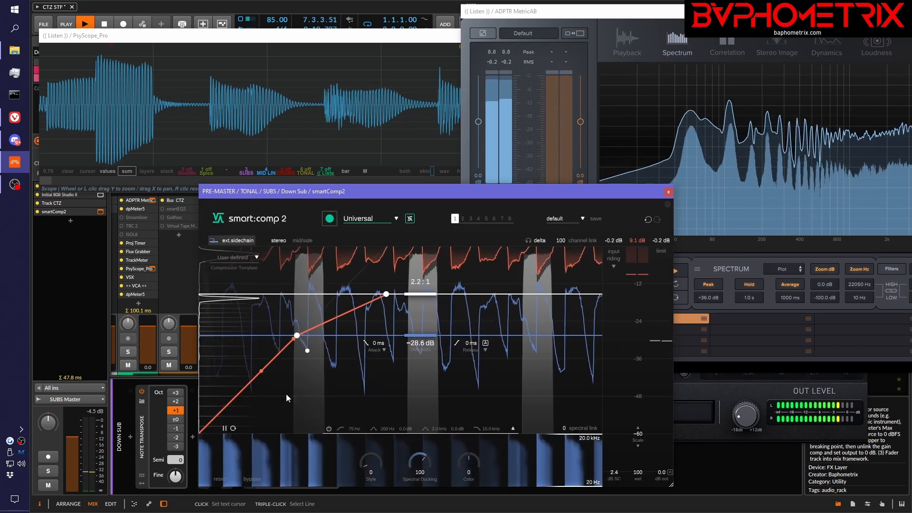
# Step: Filter MetricAB to the Bass band and compare playback with smart:comp 2 active and bypassed
pyautogui.moveTo(670, 14); pyautogui.dragTo(526, 25)
pyautogui.click(835, 308)
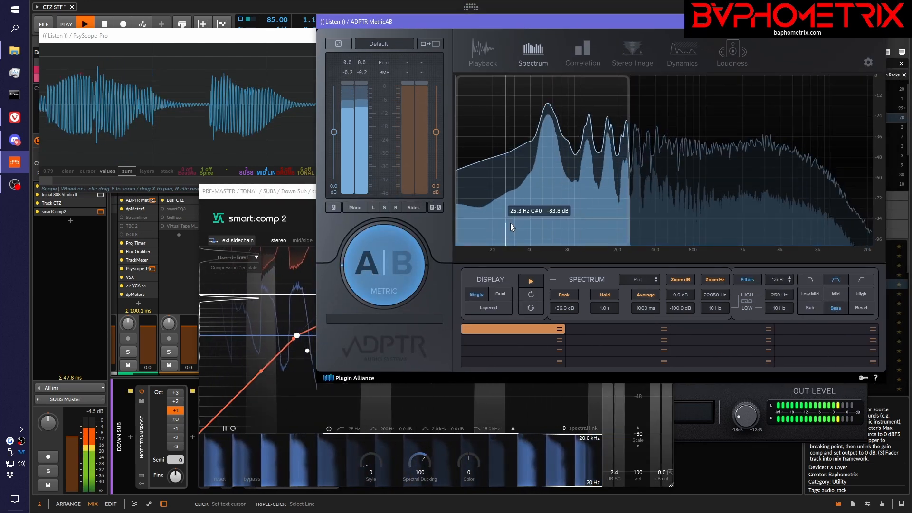
pyautogui.click(309, 192)
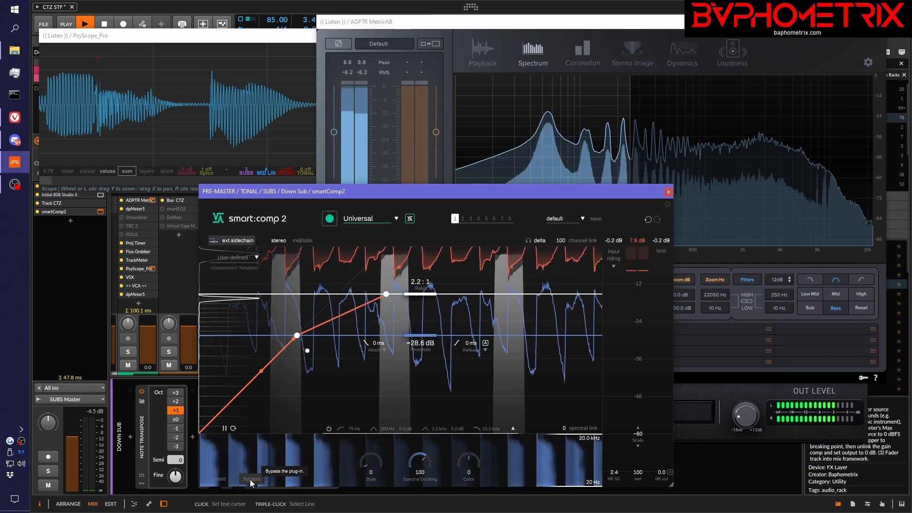
pyautogui.click(251, 480)
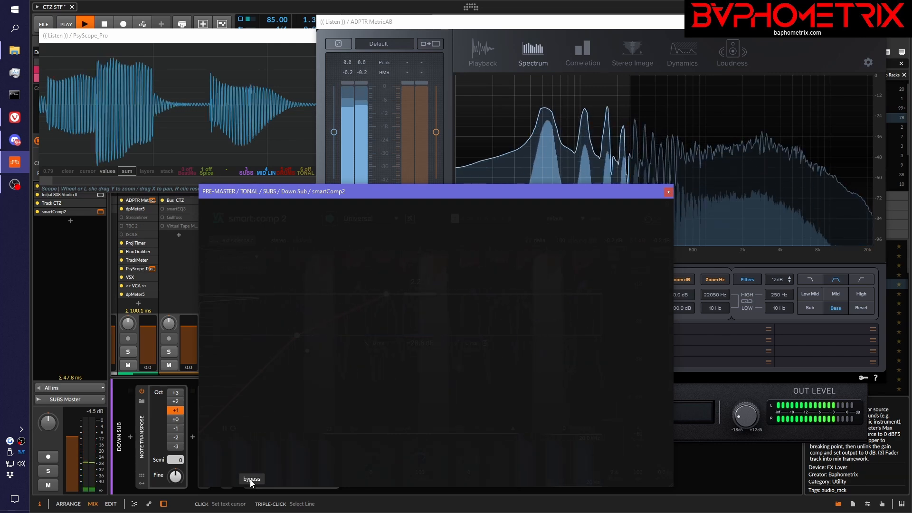
pyautogui.click(250, 479)
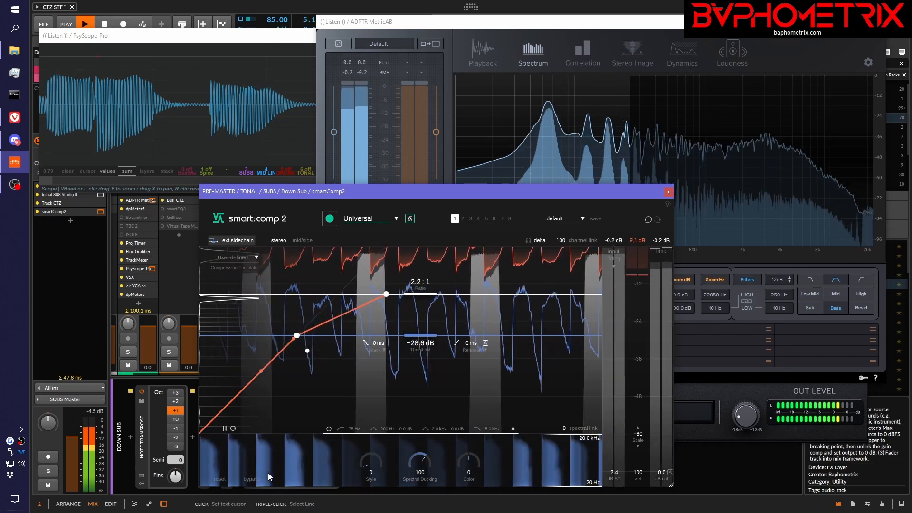
# Step: Narrow MetricAB's filter to the Sub band and compare playback with smart:comp 2 active and bypassed, leaving the compressor enabled
pyautogui.click(809, 308)
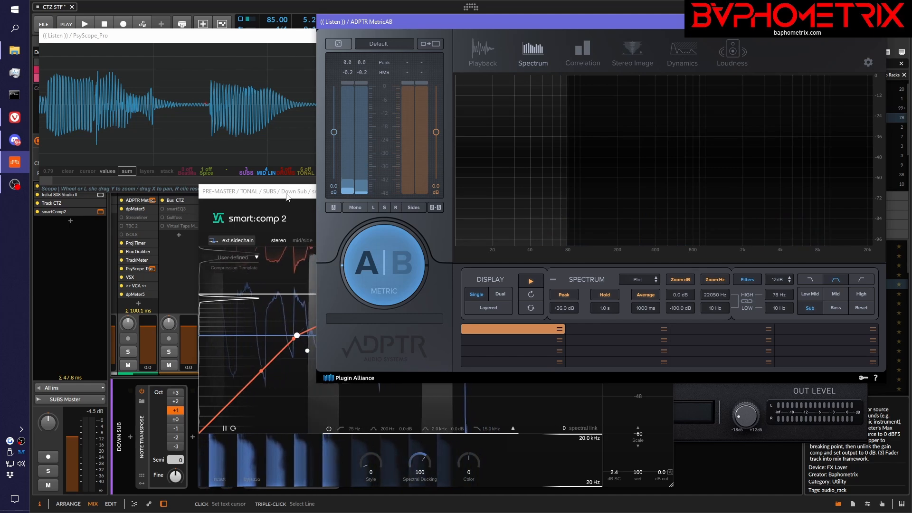
pyautogui.click(287, 193)
pyautogui.press('space')
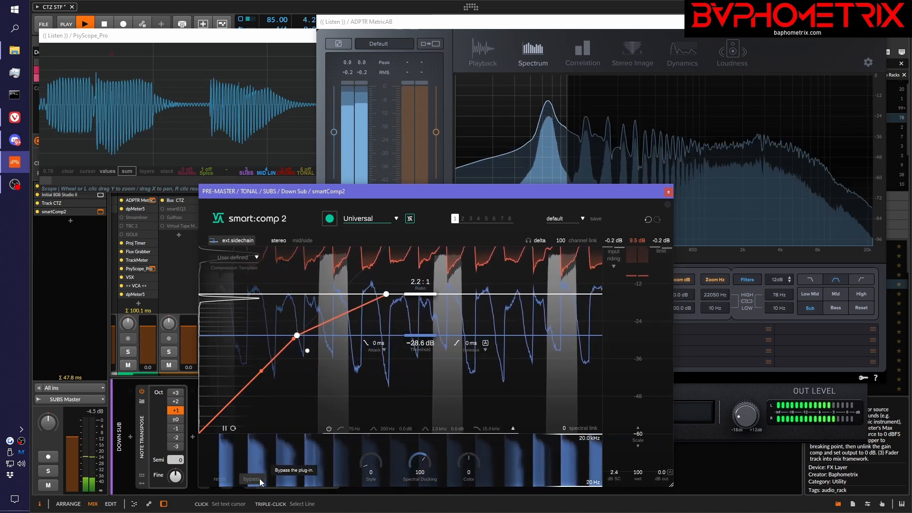
pyautogui.click(259, 478)
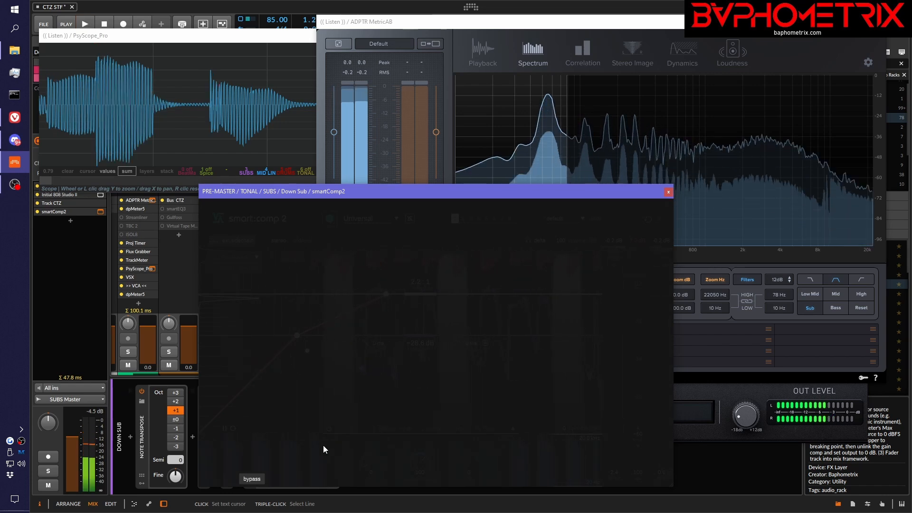
pyautogui.press('space')
pyautogui.click(271, 464)
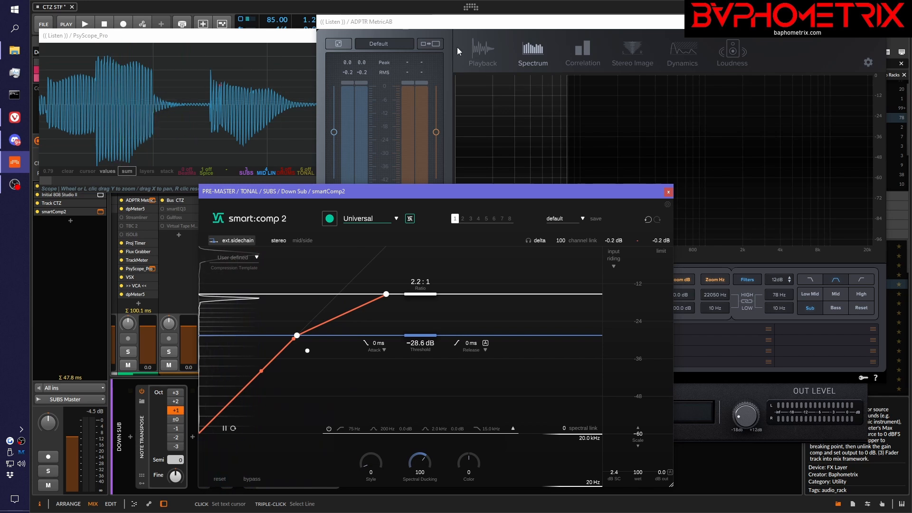
# Step: Return MetricAB to the Bass band, turn its filters off and play the mix to examine the full spectrum
pyautogui.click(487, 22)
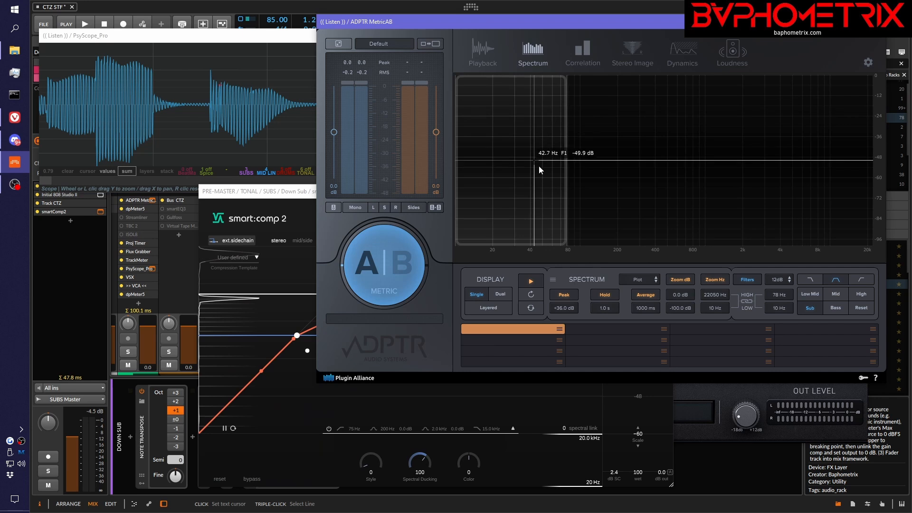
pyautogui.click(831, 307)
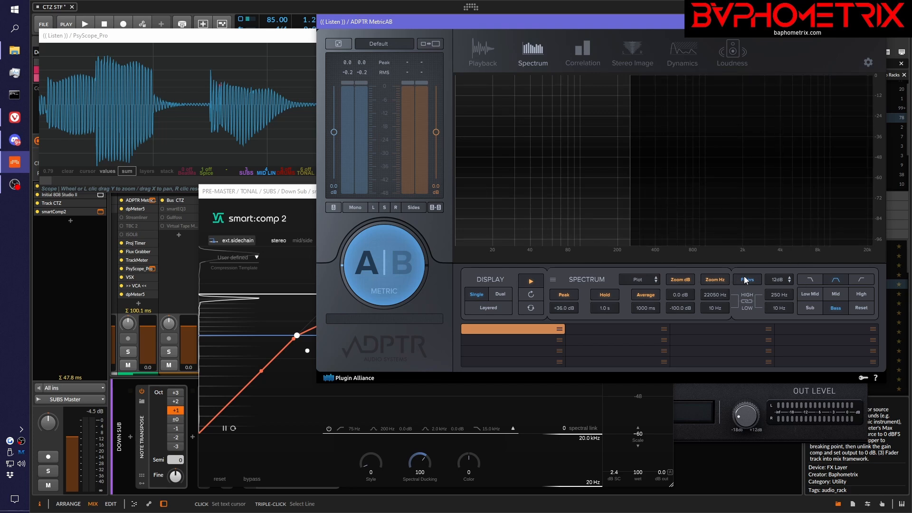
pyautogui.press('space')
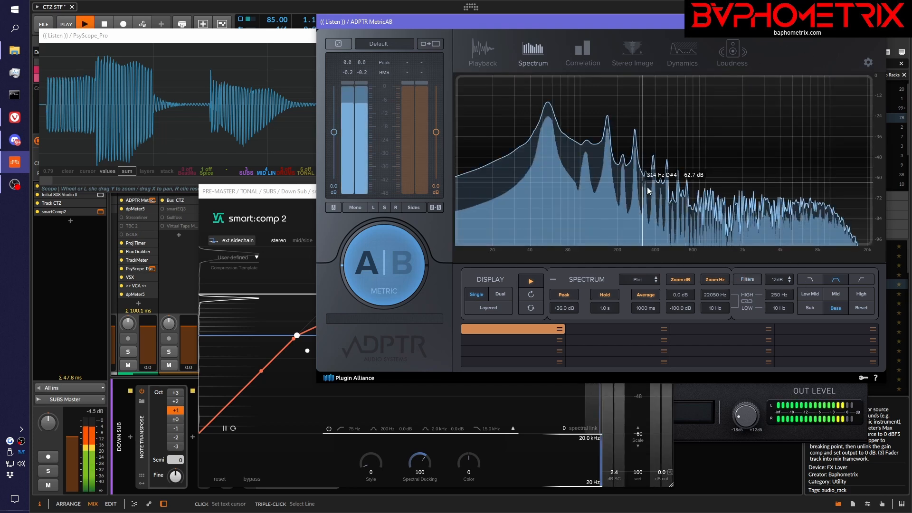
pyautogui.press('space')
# Step: Bring VSX forward, load Mike Dean's Studio, and compare the mix with smart:comp 2 bypassed and active
pyautogui.moveTo(645, 25); pyautogui.dragTo(911, 66)
pyautogui.moveTo(747, 126); pyautogui.dragTo(788, 51)
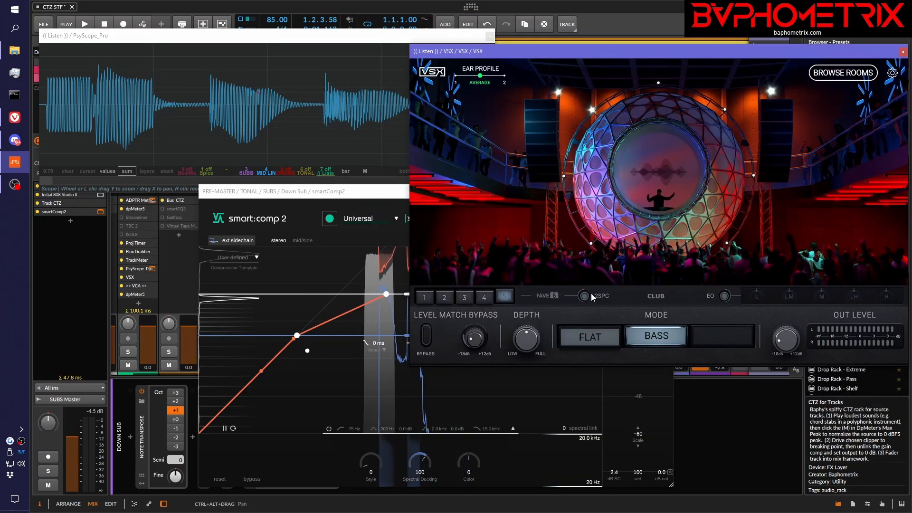
pyautogui.click(484, 297)
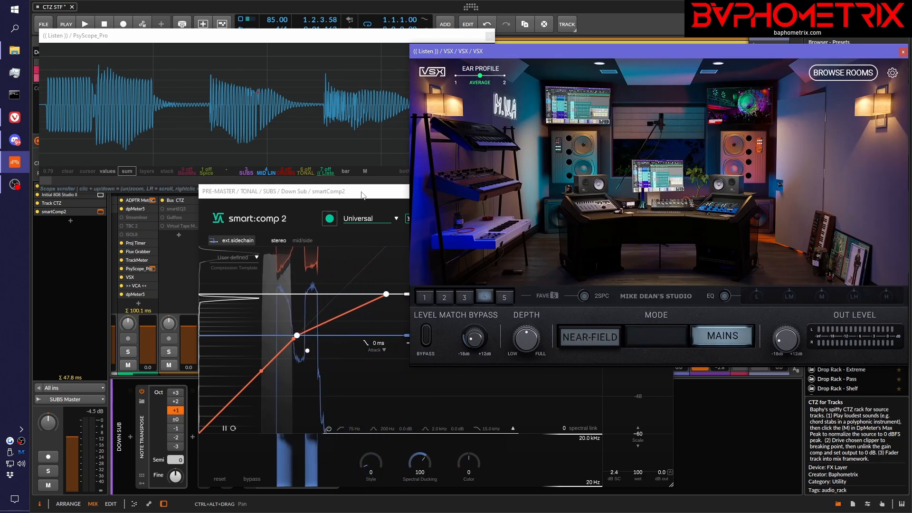
pyautogui.press('space')
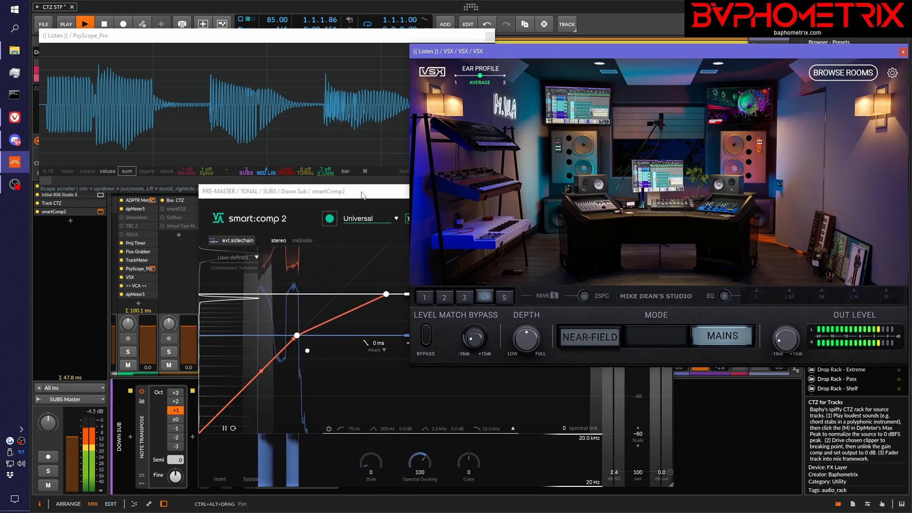
pyautogui.click(246, 479)
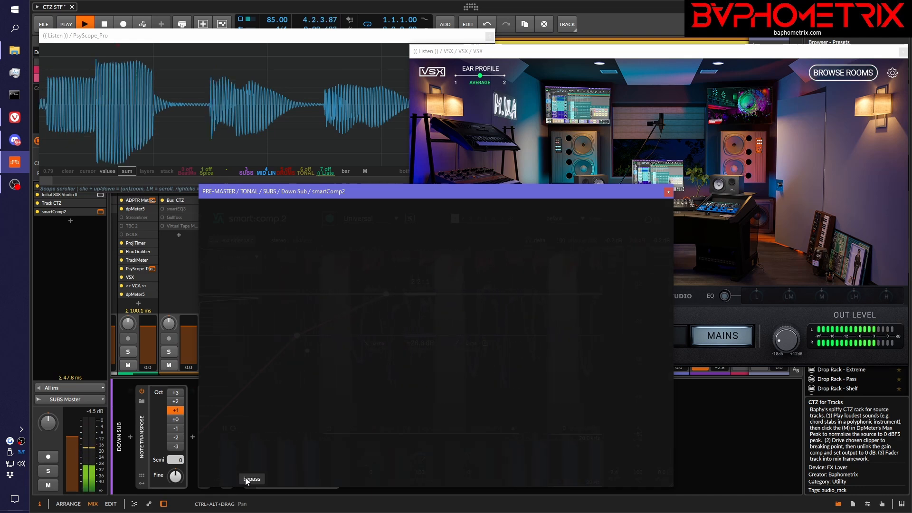
pyautogui.click(246, 478)
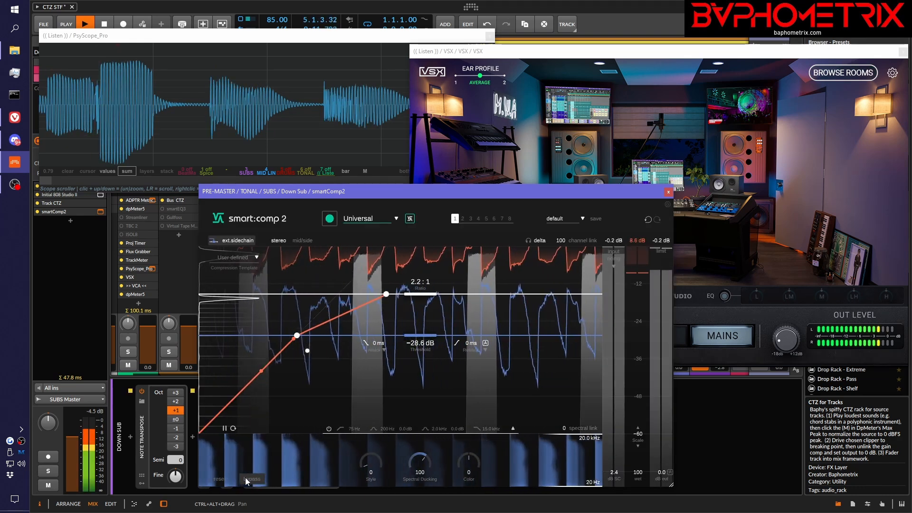
pyautogui.press('space')
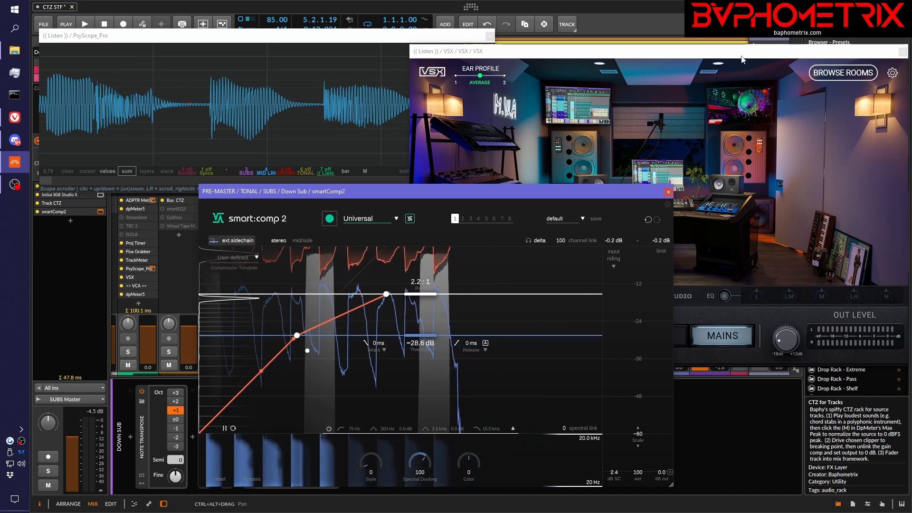
# Step: Load Mike Dean's Car in VSX and compare the mix with smart:comp 2 active and bypassed
pyautogui.moveTo(741, 58); pyautogui.dragTo(732, 33)
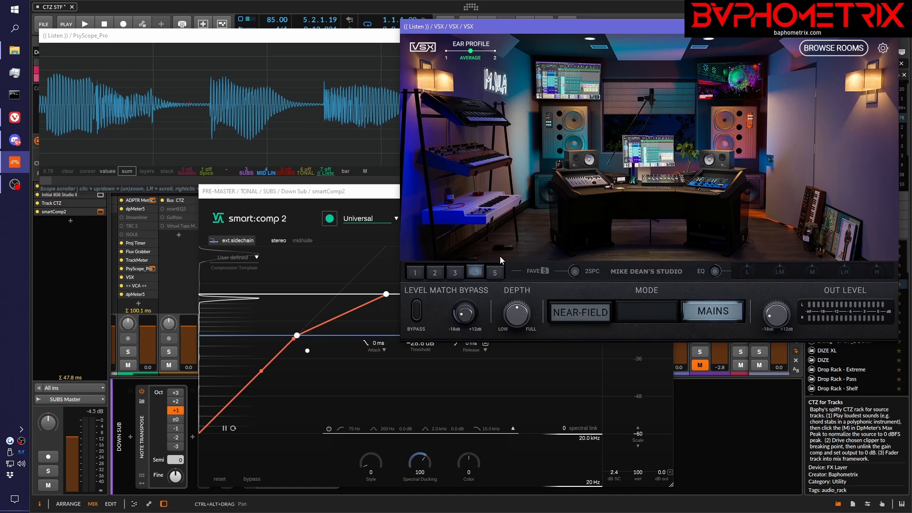
pyautogui.click(459, 274)
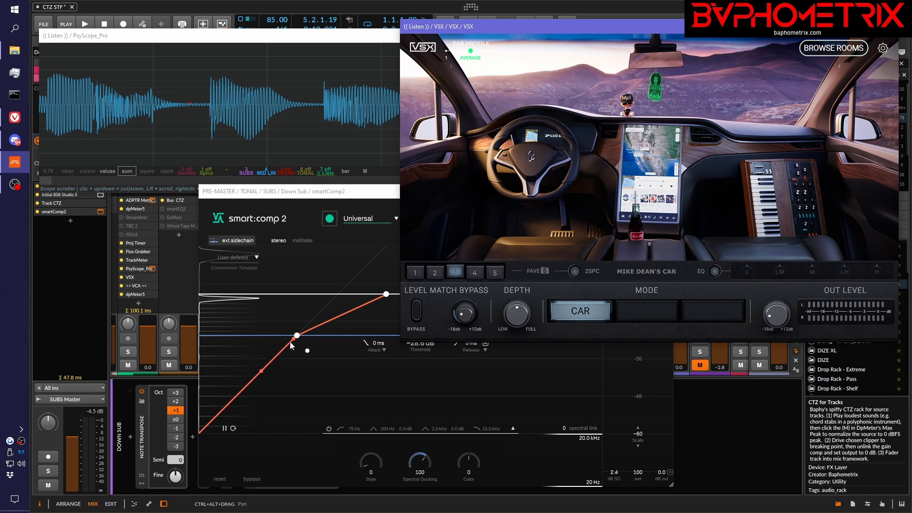
pyautogui.press('space')
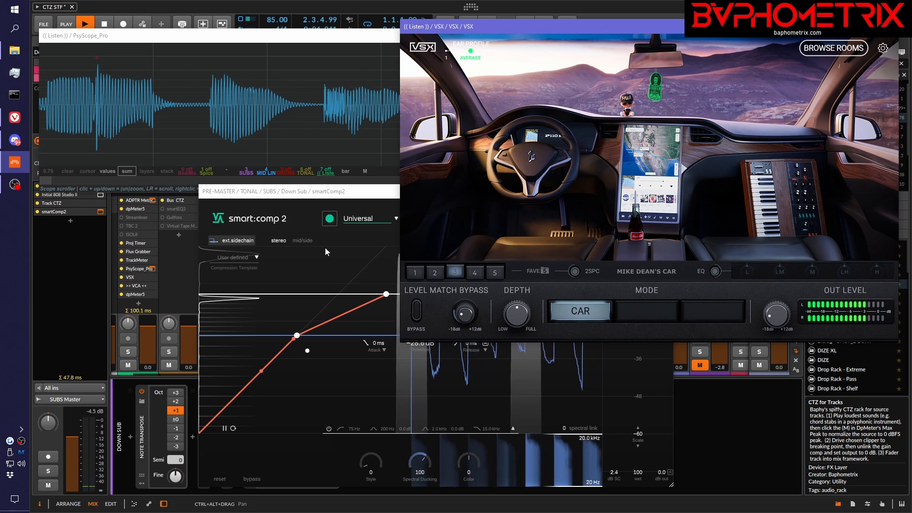
pyautogui.click(256, 478)
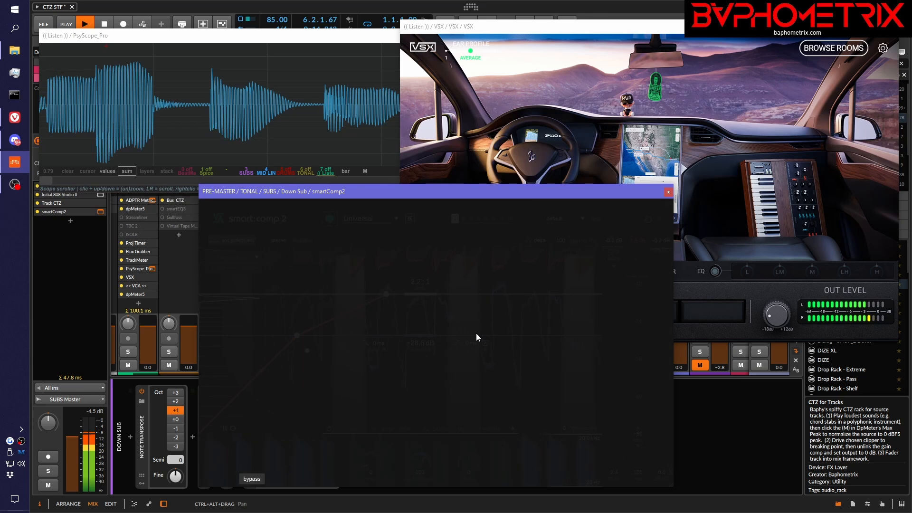
pyautogui.press('space')
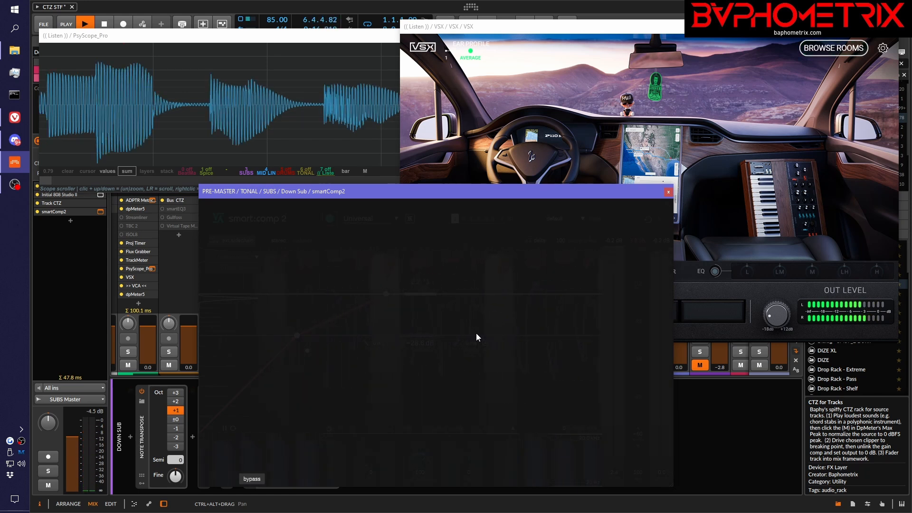
pyautogui.press('space')
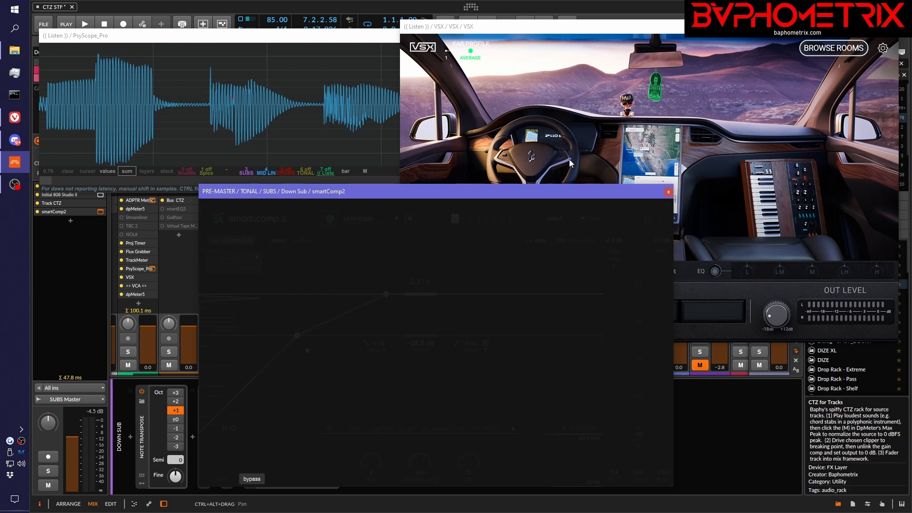
# Step: Load Archon Studio in VSX and re-enable smart:comp 2 on Down Sub
pyautogui.click(566, 95)
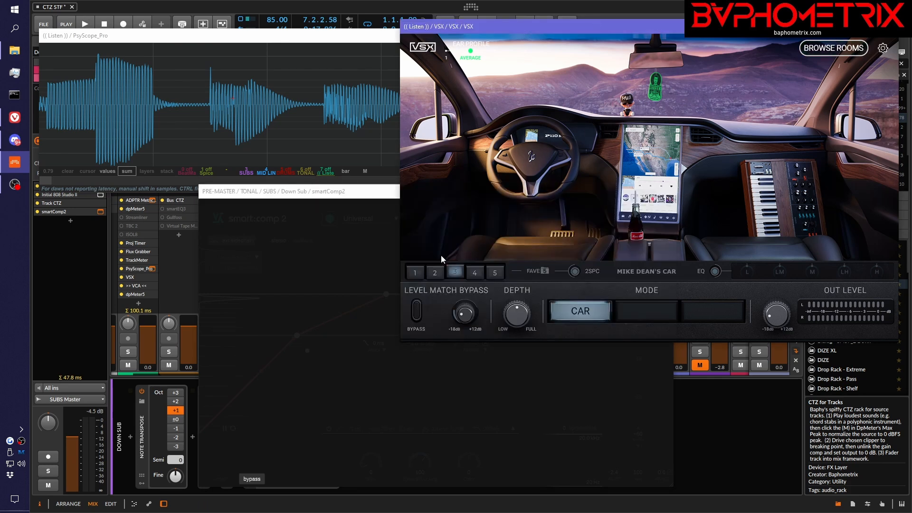
pyautogui.click(436, 272)
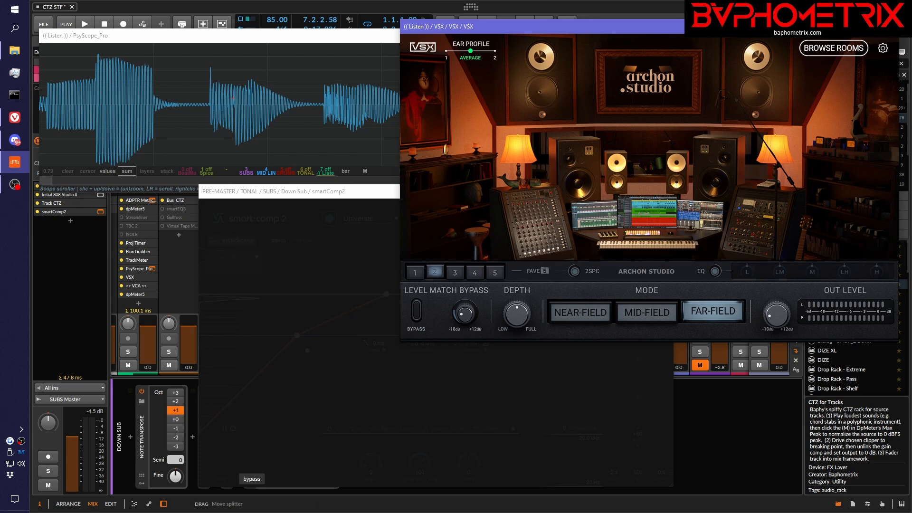
pyautogui.click(252, 478)
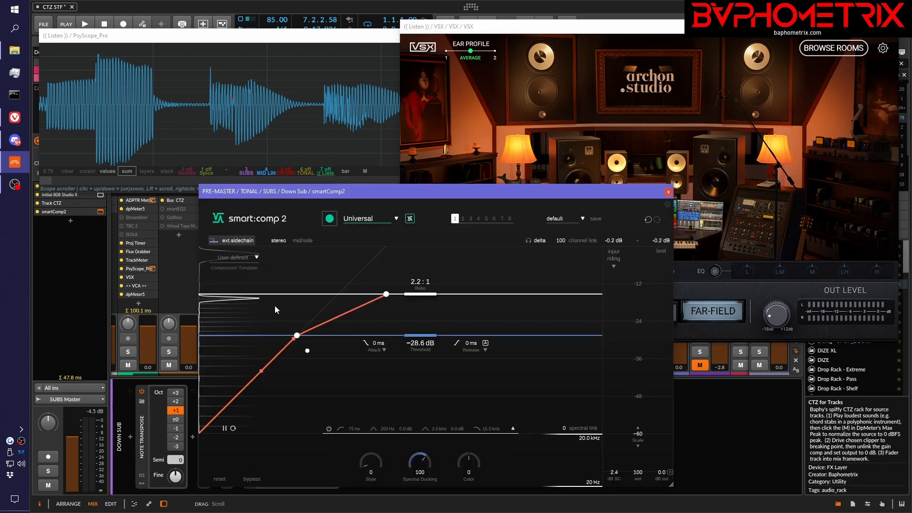
# Step: Rearrange the plug-in windows so smart:comp 2 sits beneath the PsyScope Pro waveform with VSX beside it
pyautogui.moveTo(320, 191); pyautogui.dragTo(911, 213)
pyautogui.click(703, 365)
pyautogui.click(623, 366)
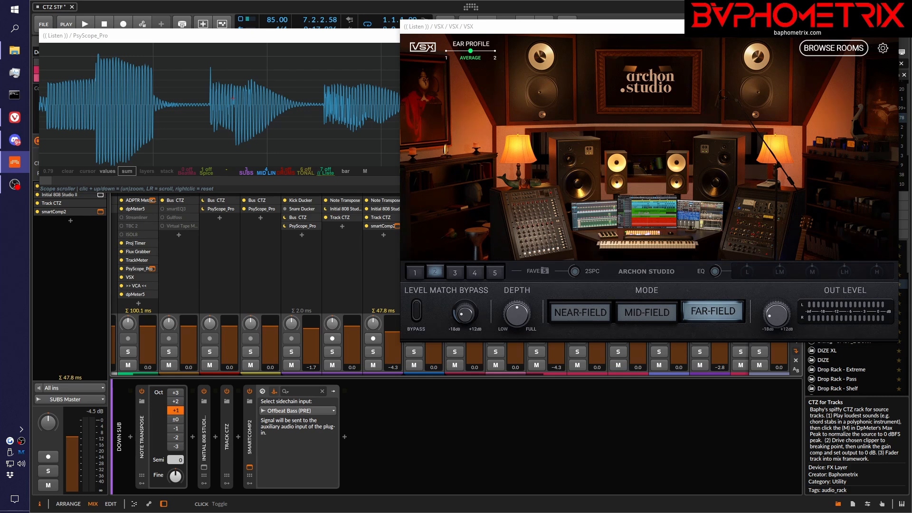
pyautogui.moveTo(655, 146); pyautogui.dragTo(189, 184)
pyautogui.moveTo(493, 32); pyautogui.dragTo(506, 14)
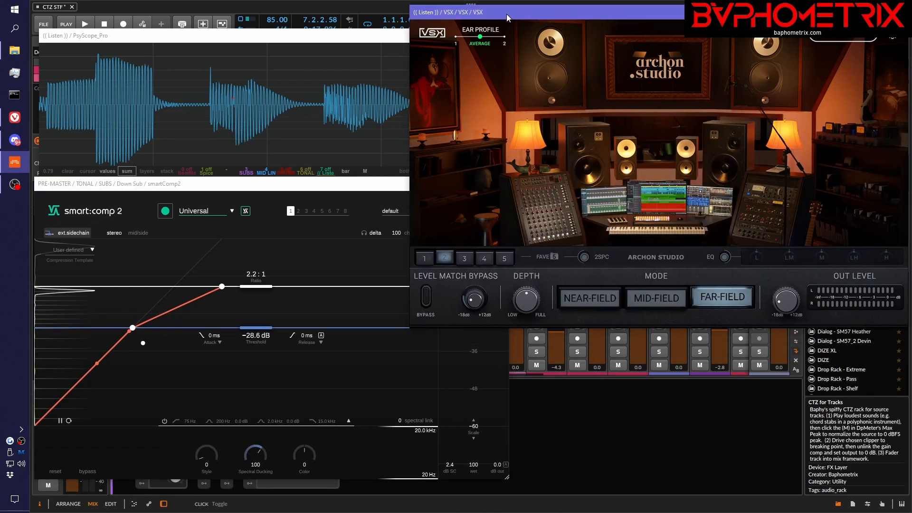
# Step: Load Steven's Mix Room in VSX, bypass its speaker modeling, and compare the mix with smart:comp 2 active and bypassed
pyautogui.click(425, 257)
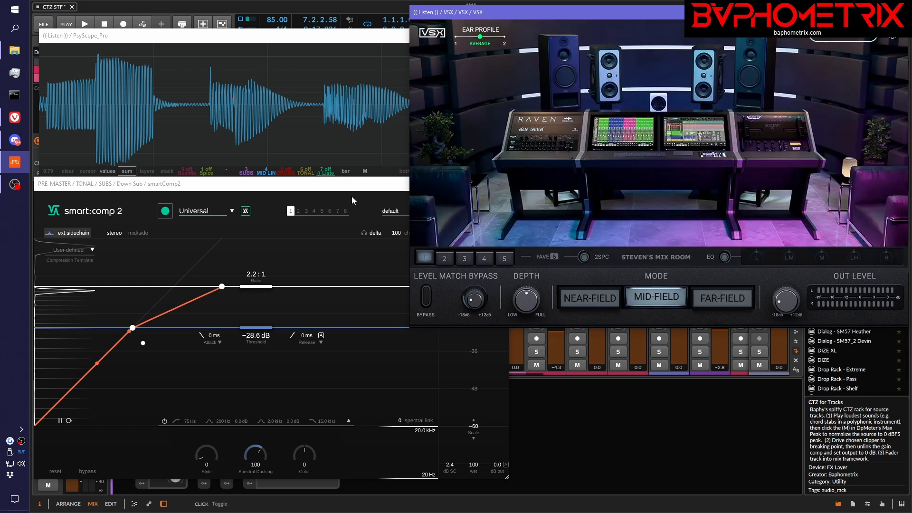
pyautogui.click(426, 297)
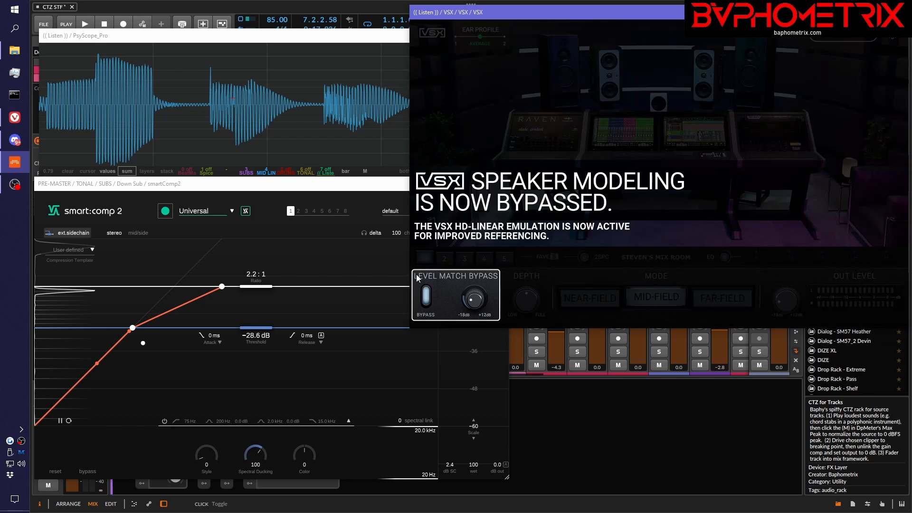
pyautogui.click(309, 189)
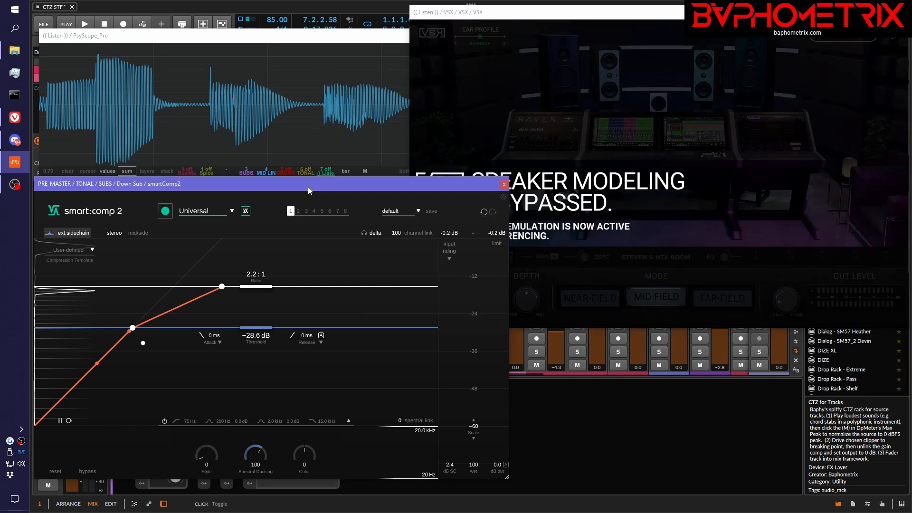
pyautogui.press('space')
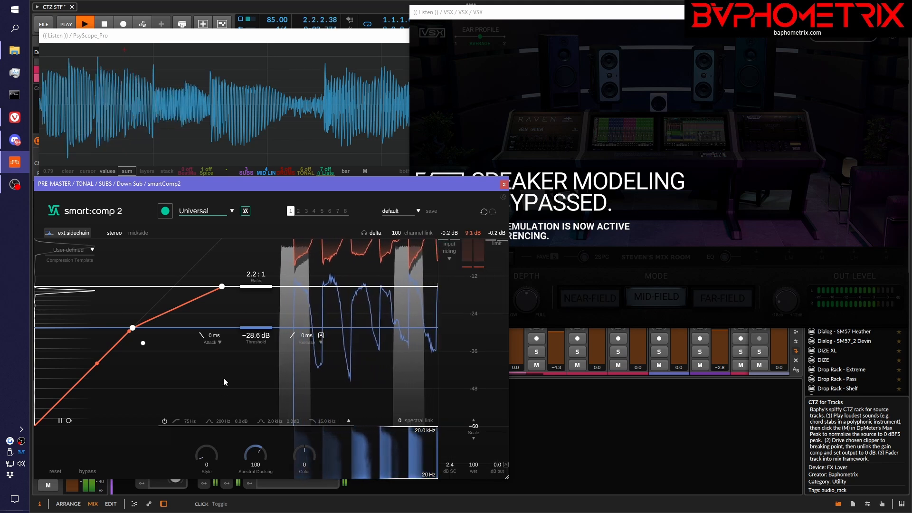
pyautogui.click(94, 472)
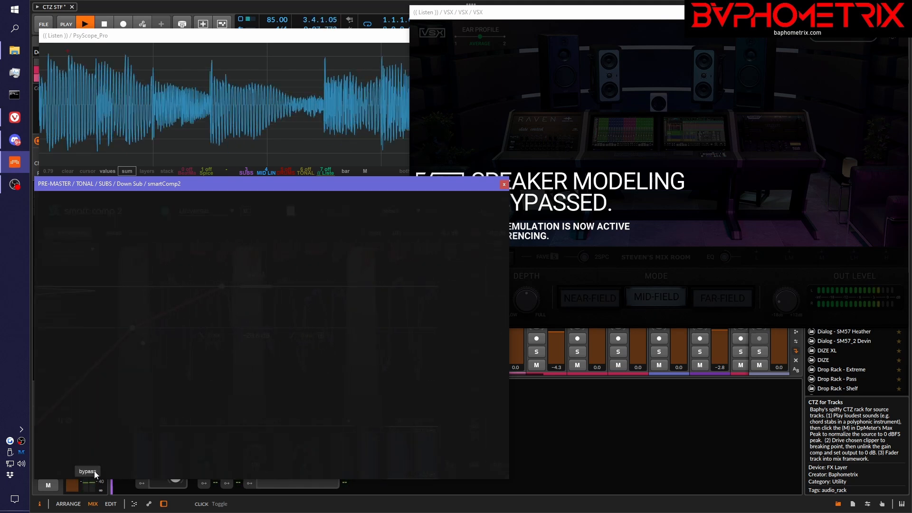
pyautogui.click(95, 471)
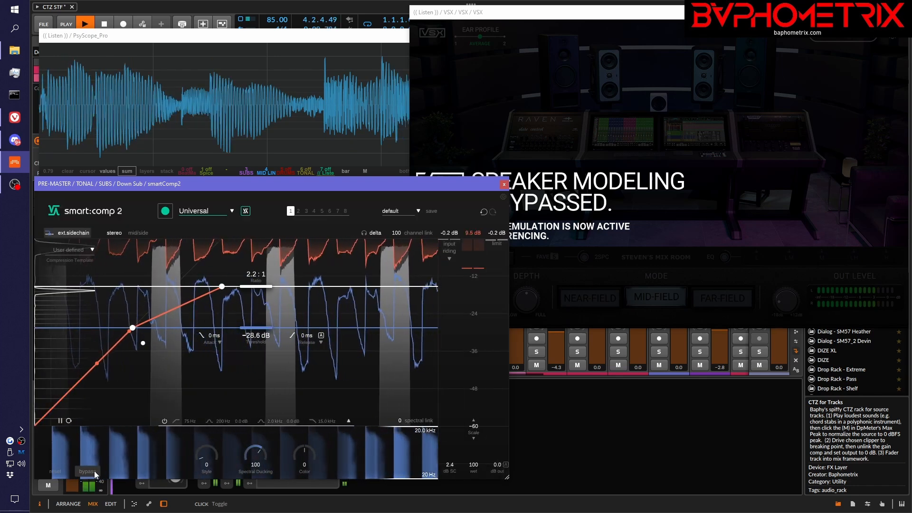
pyautogui.click(94, 471)
pyautogui.click(94, 471)
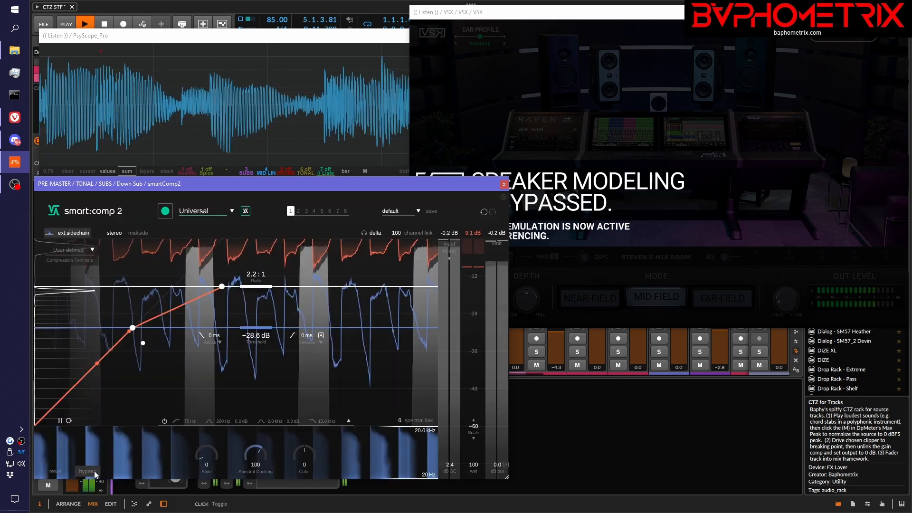
pyautogui.press('space')
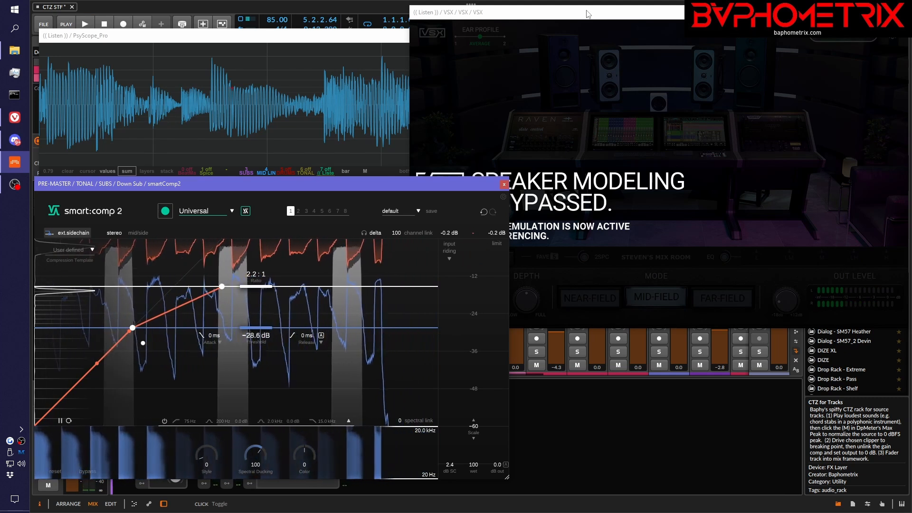
# Step: Turn VSX speaker modeling back on for Steven's Mix Room and compare the mix with smart:comp 2 active and bypassed
pyautogui.click(588, 15)
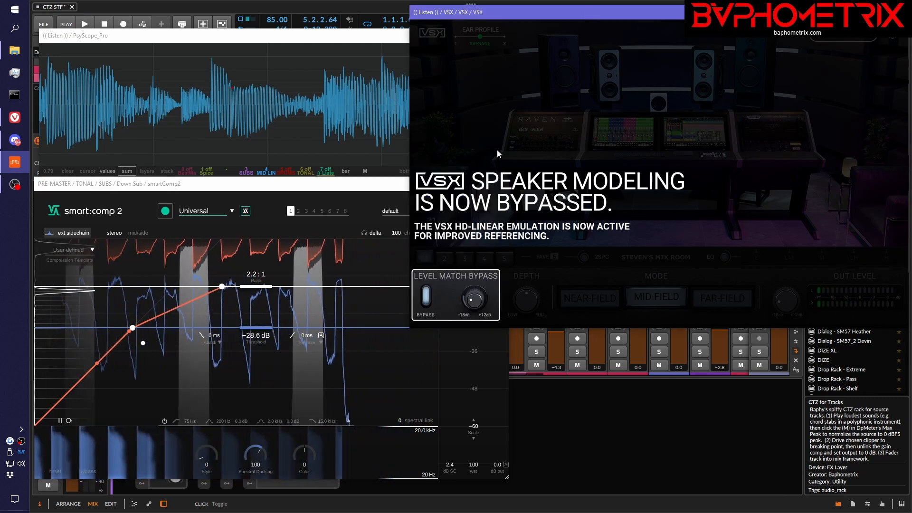
pyautogui.click(427, 302)
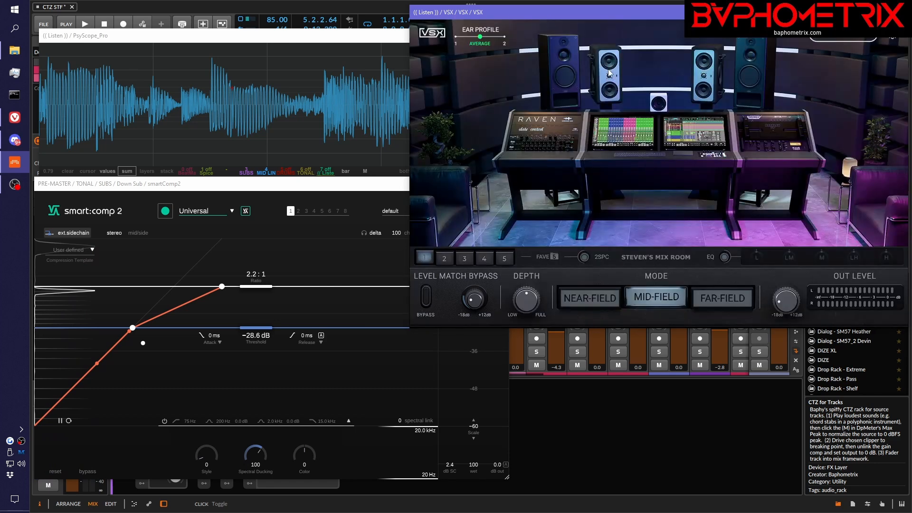
pyautogui.click(310, 185)
pyautogui.press('space')
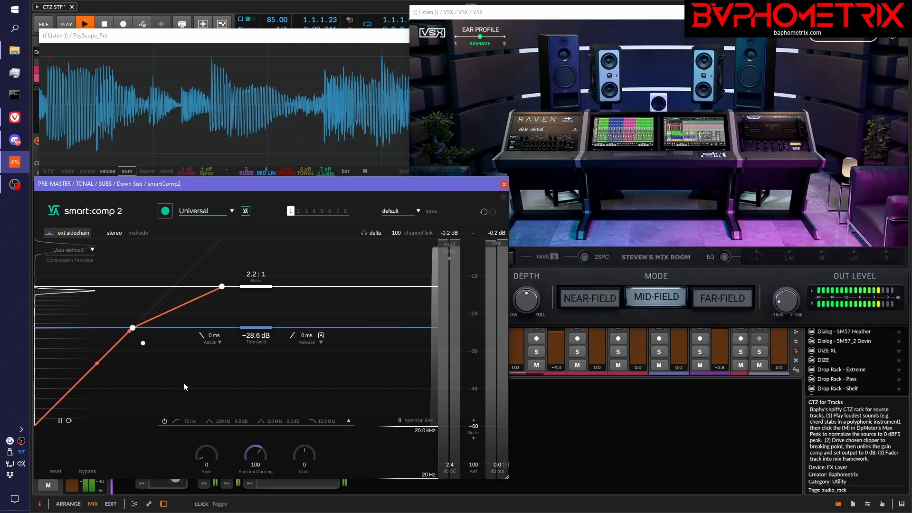
pyautogui.click(88, 471)
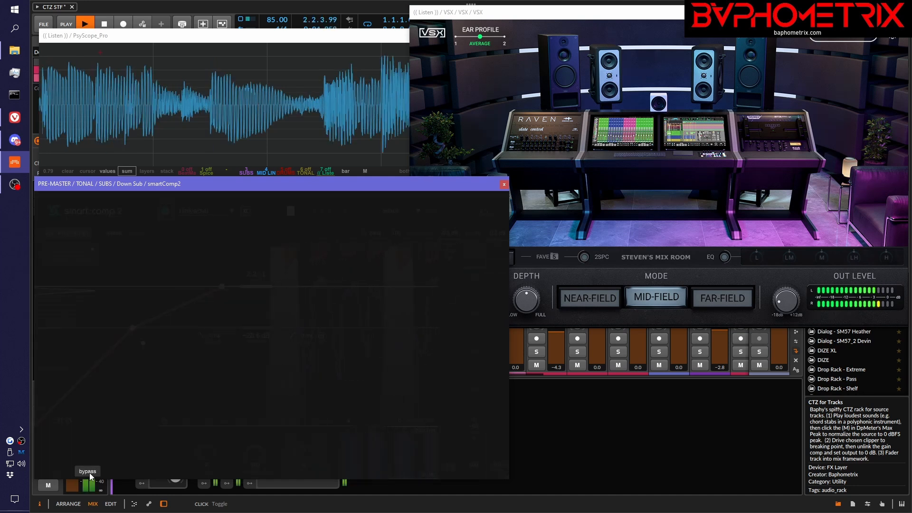
pyautogui.click(90, 472)
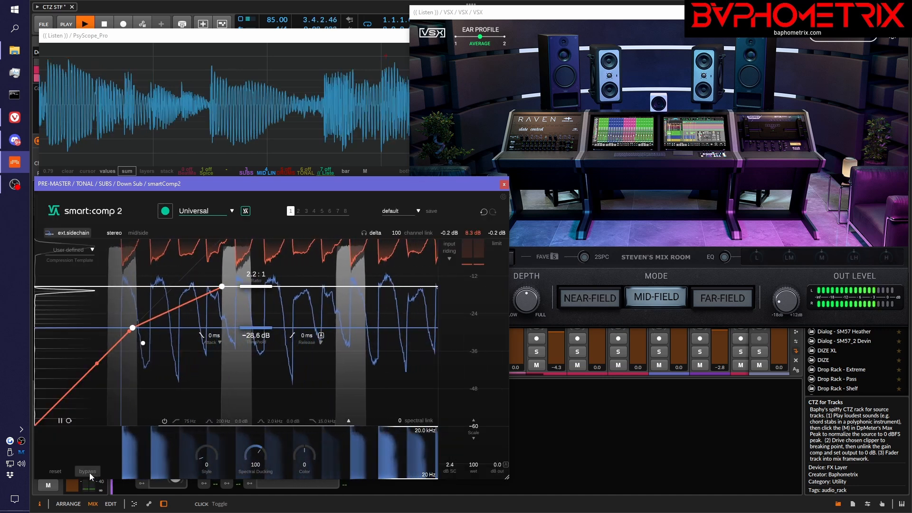
pyautogui.click(89, 472)
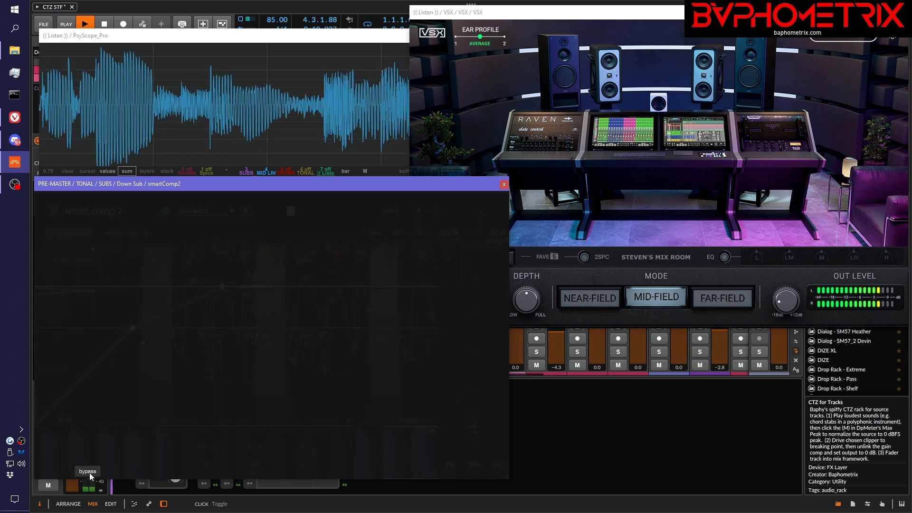
pyautogui.click(89, 472)
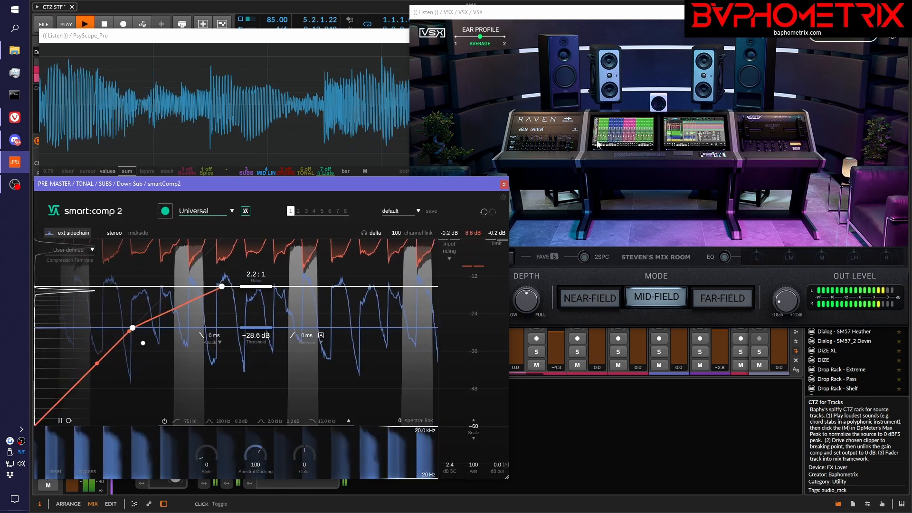
# Step: Stop playback, load Archon Studio in VSX, and compare the mix with smart:comp 2 active and bypassed
pyautogui.click(632, 18)
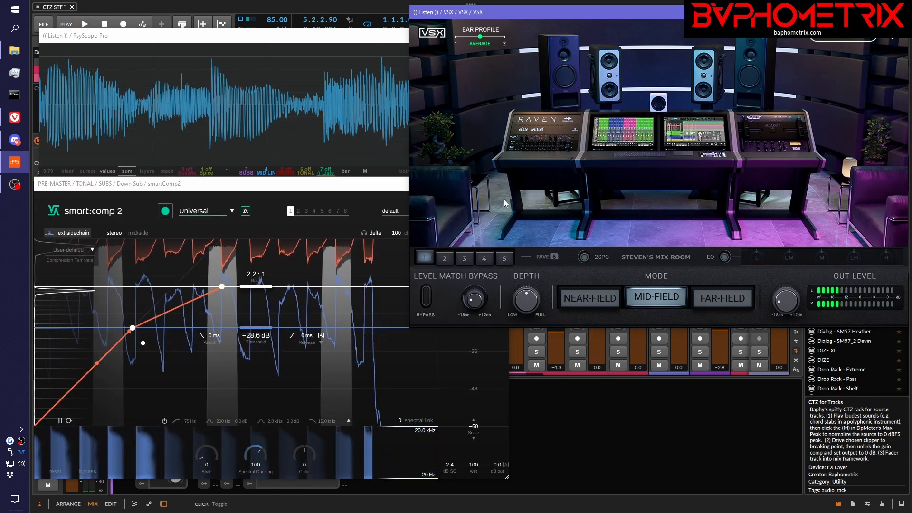
pyautogui.click(430, 259)
pyautogui.click(446, 259)
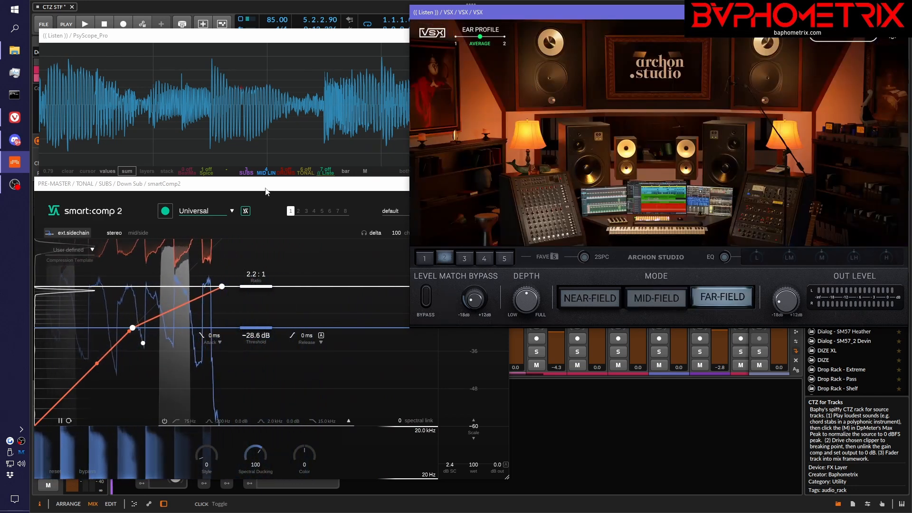
pyautogui.click(181, 334)
pyautogui.press('space')
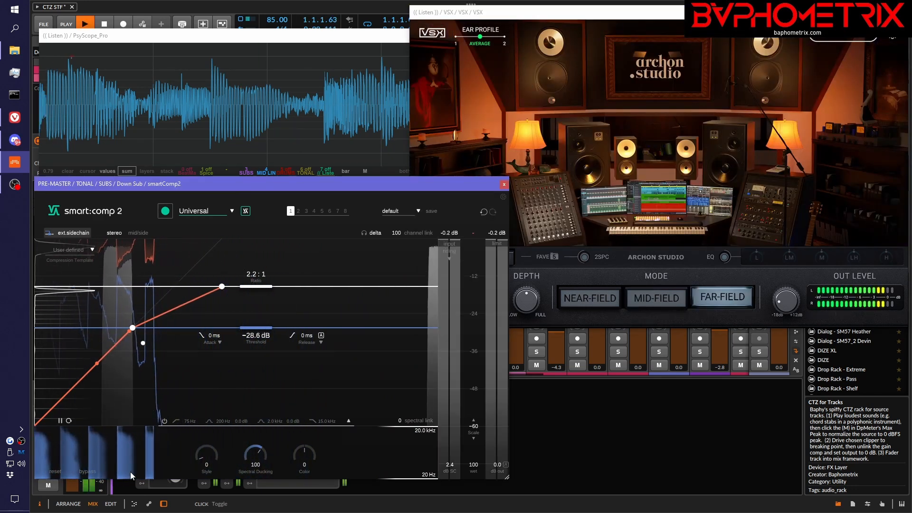
pyautogui.click(95, 471)
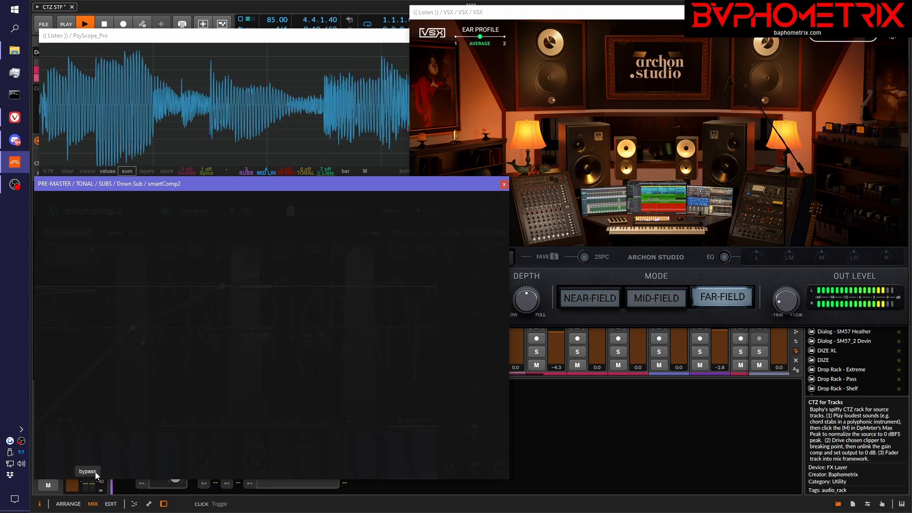
pyautogui.press('space')
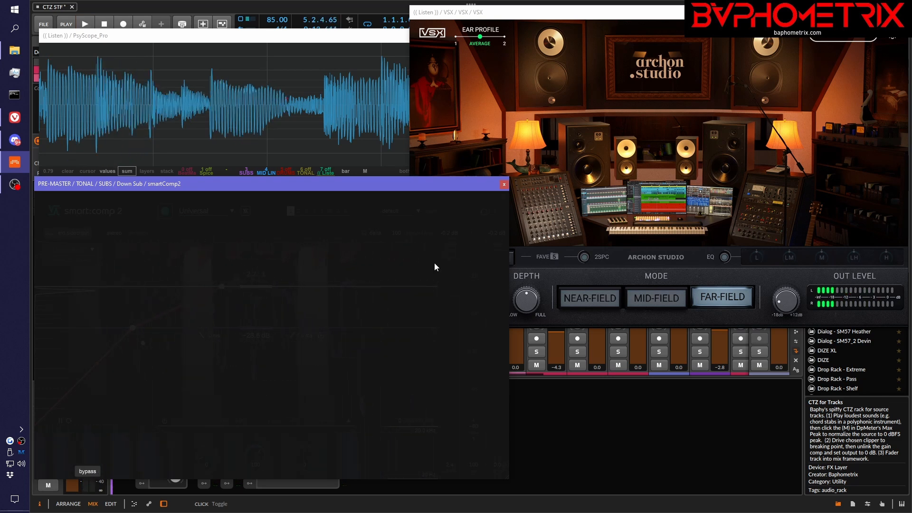
# Step: Load Mike Dean's Car in VSX, re-enable smart:comp 2, and compare the mix with it active and bypassed
pyautogui.click(612, 15)
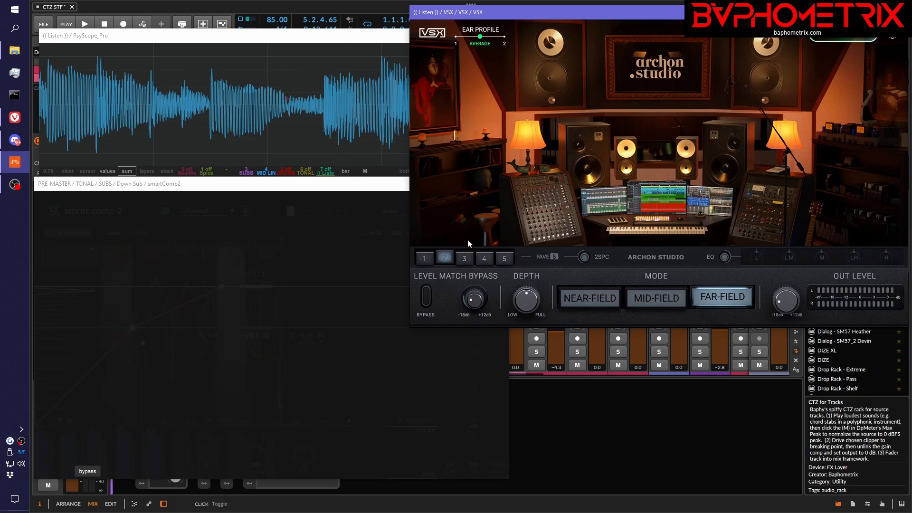
pyautogui.click(465, 257)
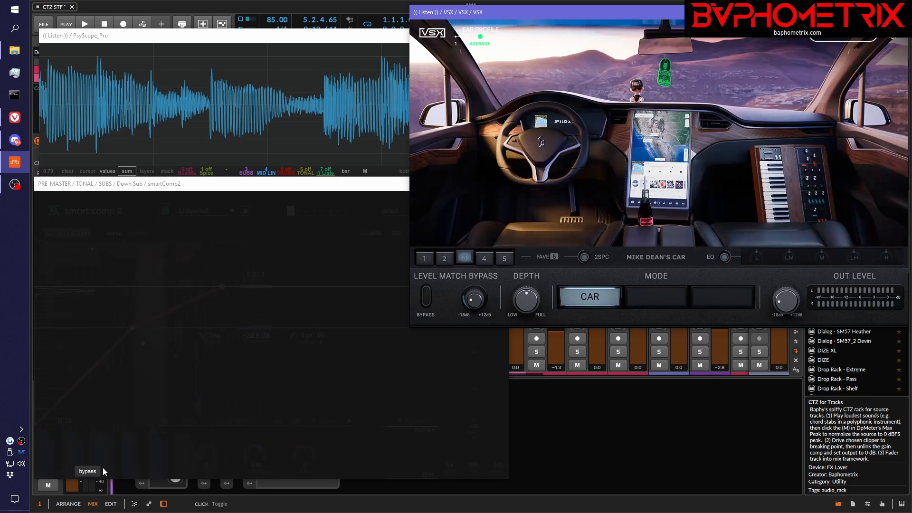
pyautogui.click(93, 475)
pyautogui.press('space')
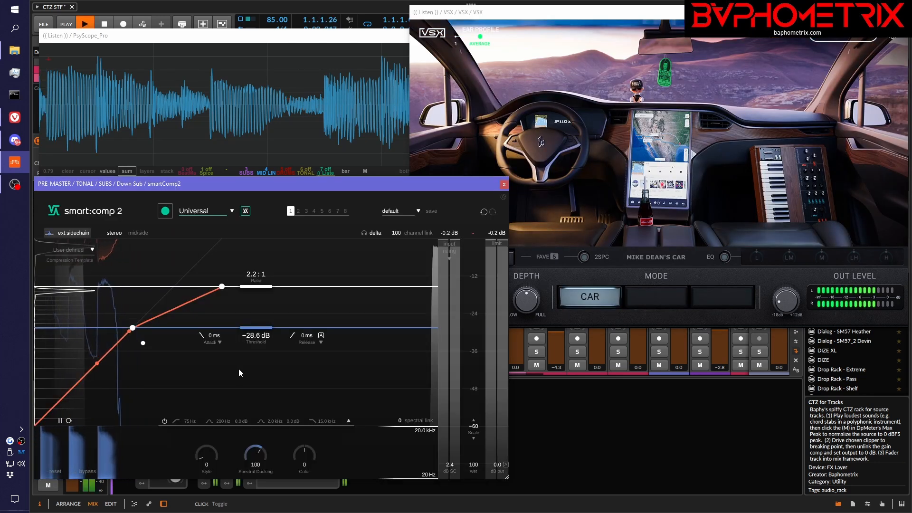
pyautogui.click(86, 471)
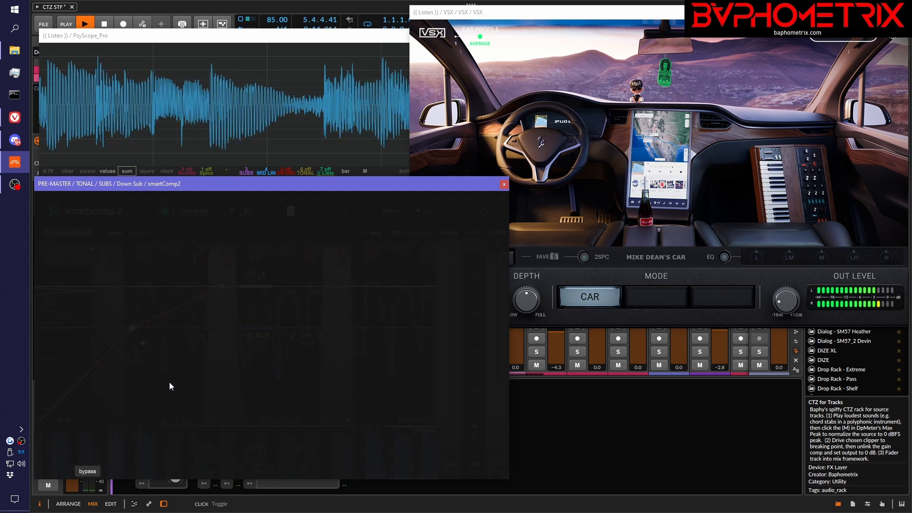
pyautogui.press('space')
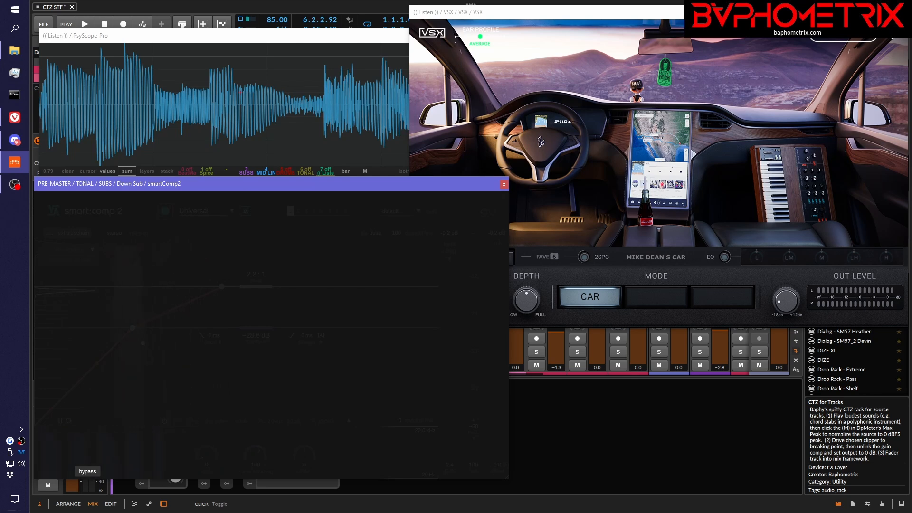
# Step: Load Mike Dean's Studio on its mains in VSX and compare the mix with smart:comp 2 bypassed and active
pyautogui.click(902, 12)
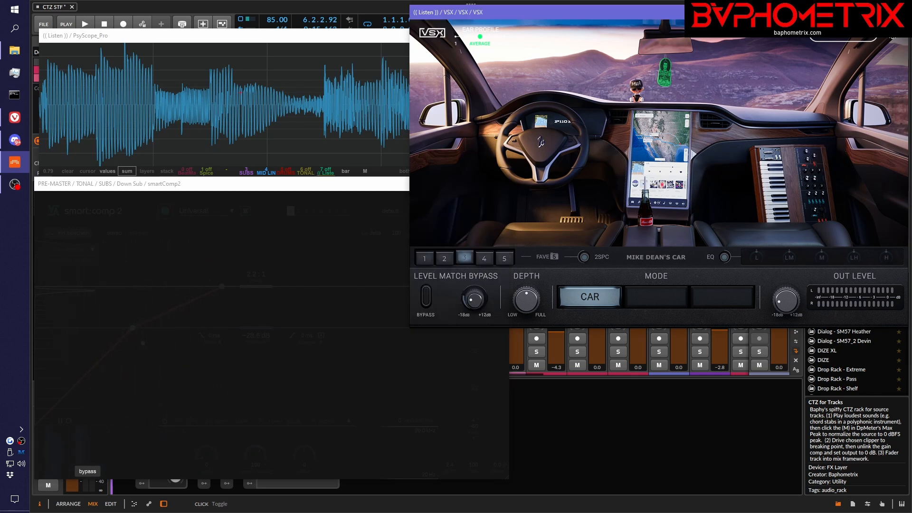
pyautogui.click(485, 259)
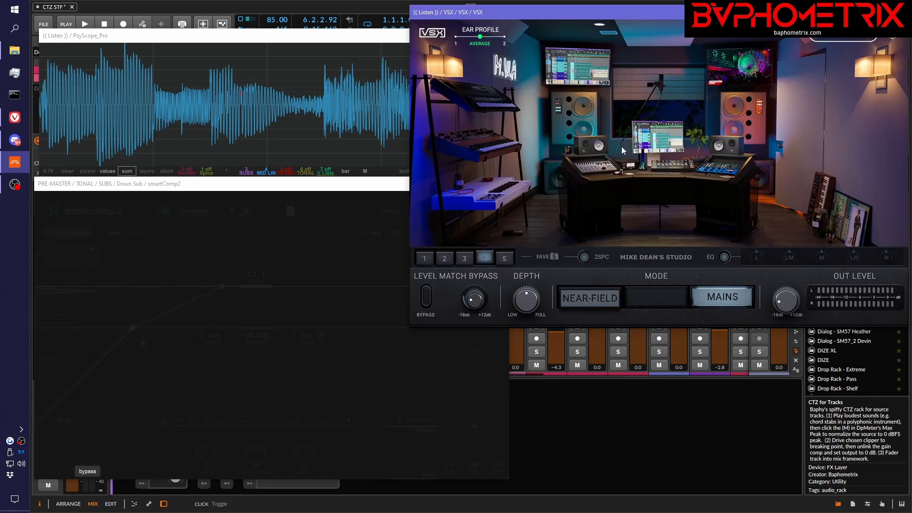
pyautogui.click(236, 190)
pyautogui.press('space')
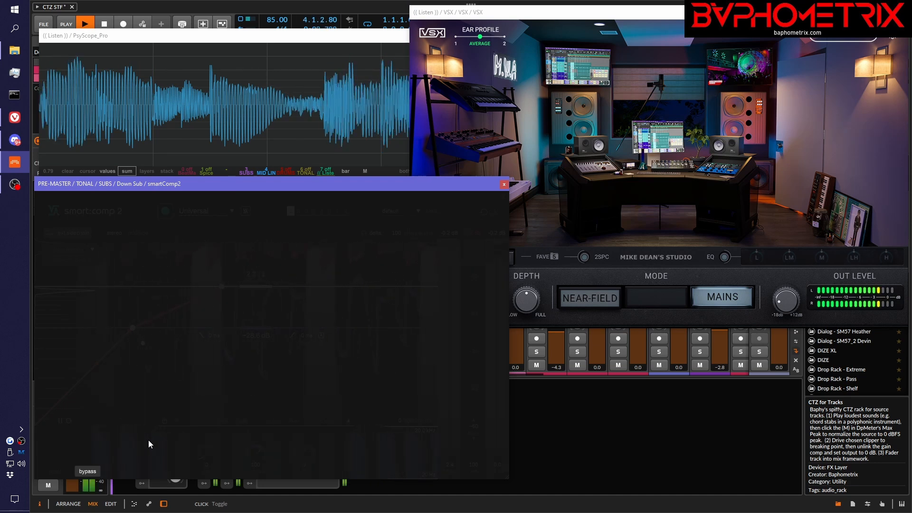
pyautogui.press('space')
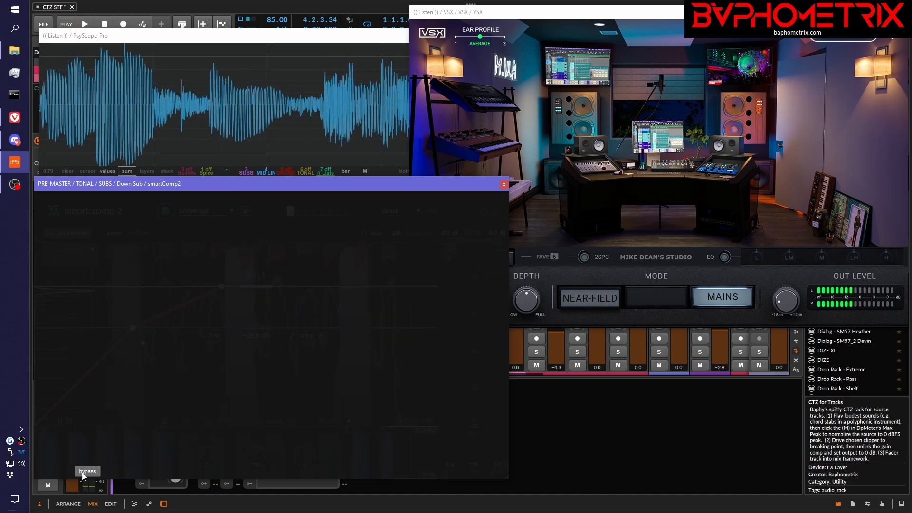
pyautogui.click(82, 472)
pyautogui.press('space')
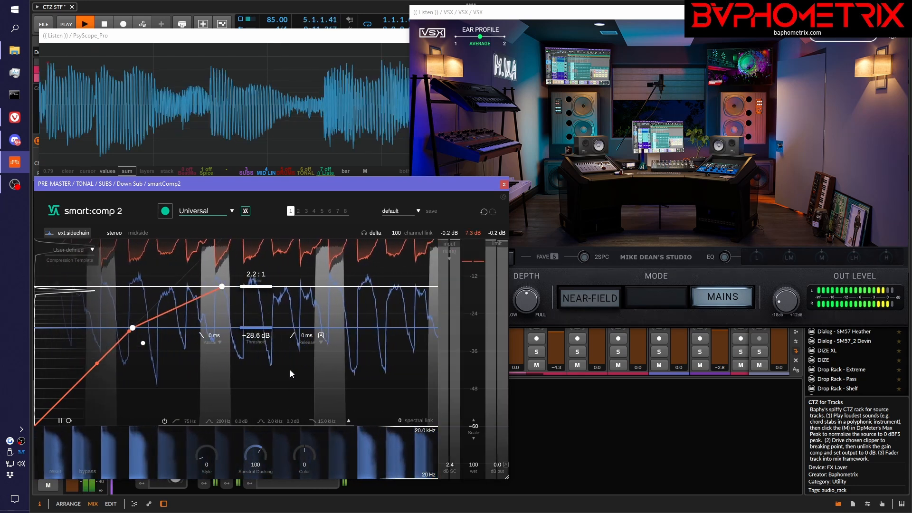
pyautogui.press('space')
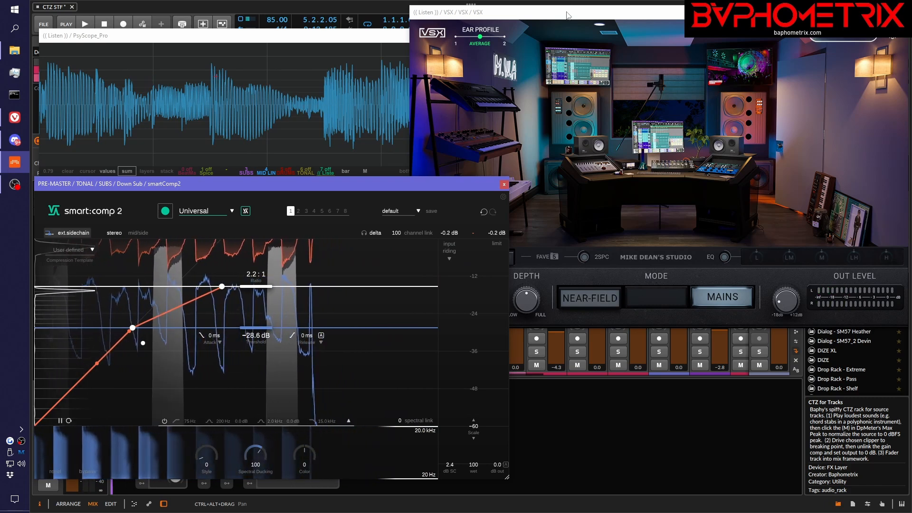
# Step: Load the Club room with Bass mode in VSX and play the mix to judge its low end
pyautogui.click(540, 107)
pyautogui.click(504, 258)
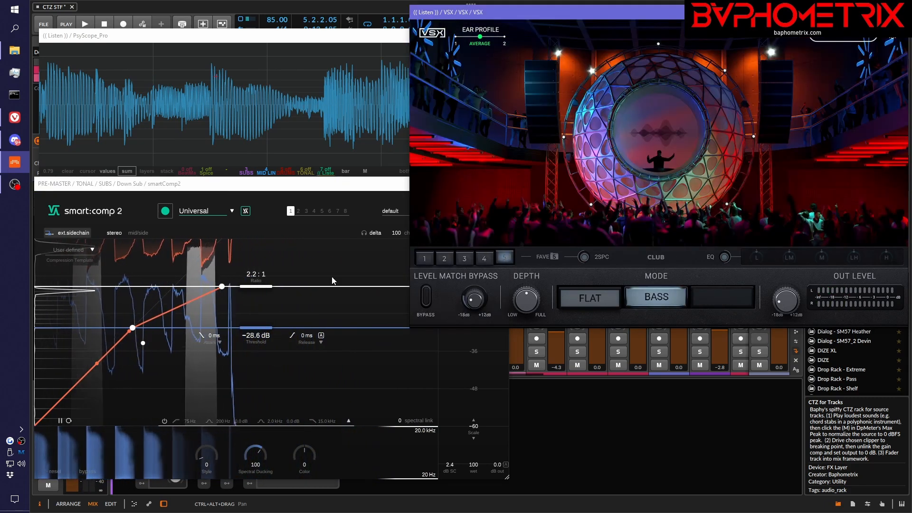
pyautogui.press('space')
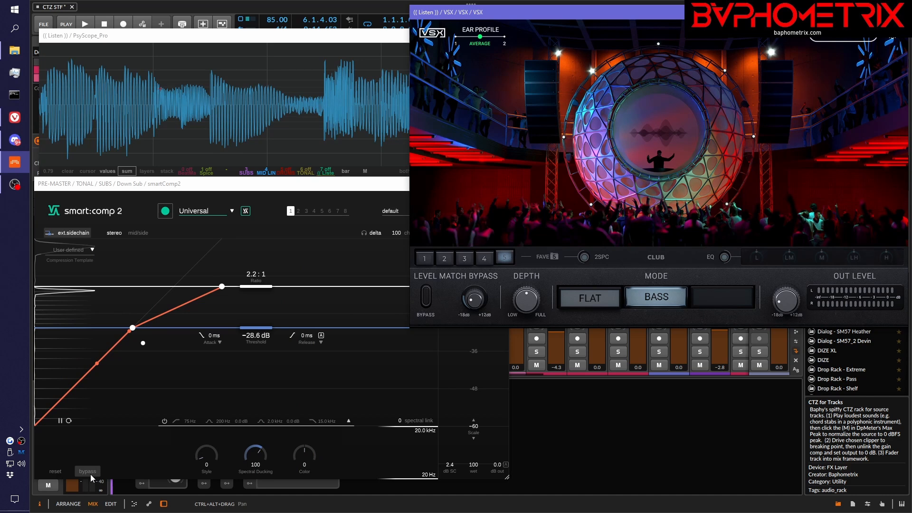
# Step: Bypass smart:comp 2 and play the mix in the Club room to judge the low end without spectral ducking
pyautogui.click(87, 471)
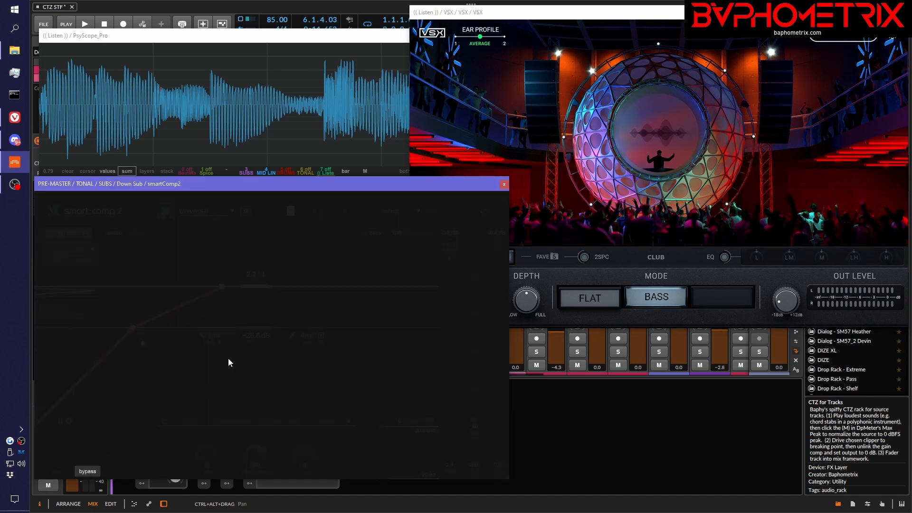
pyautogui.press('space')
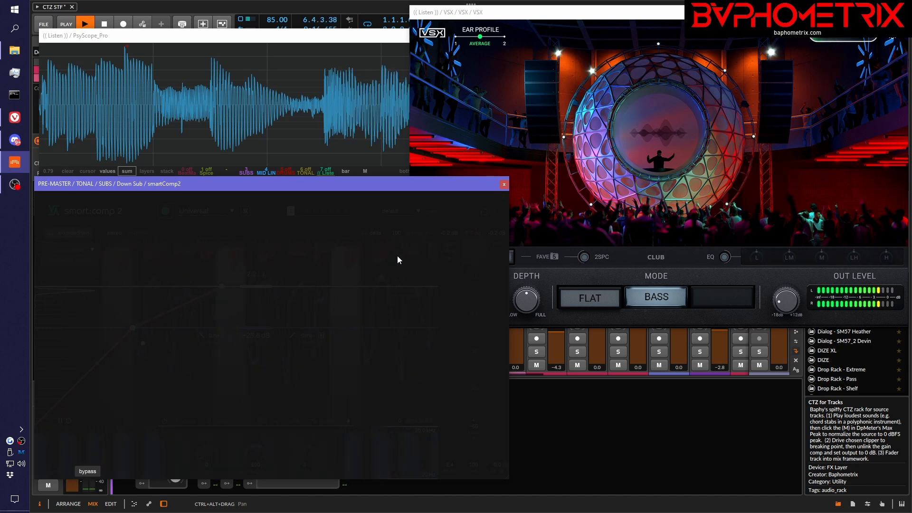
pyautogui.press('space')
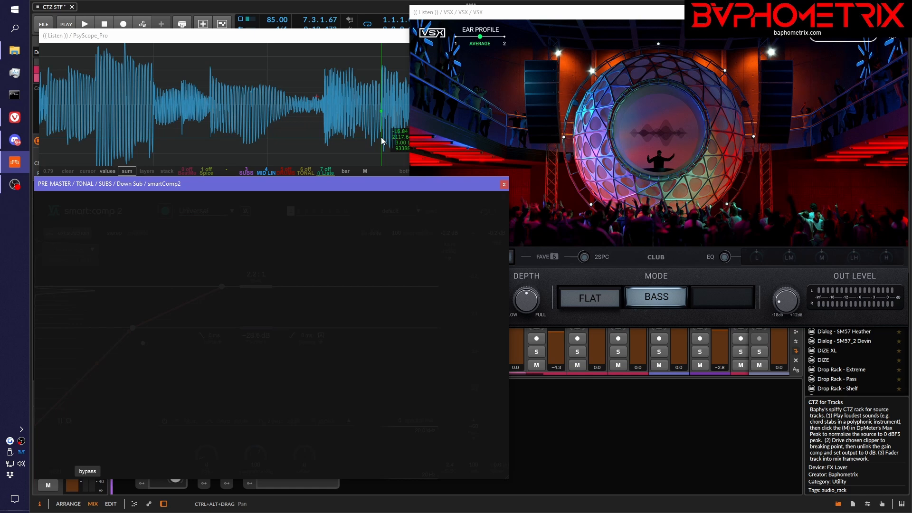
# Step: Load Steven's Mix Room in VSX, switch the VSX bypass on and off, and return to the Club room
pyautogui.click(512, 17)
pyautogui.click(425, 257)
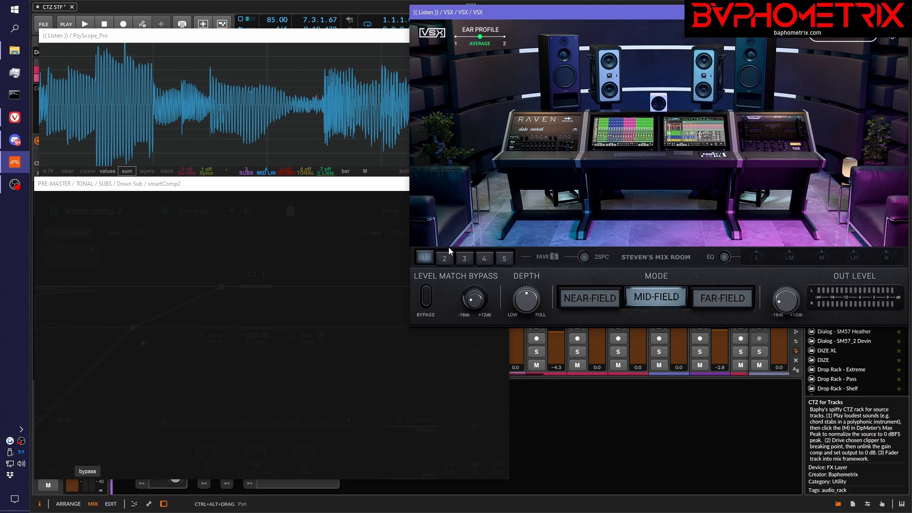
pyautogui.click(426, 298)
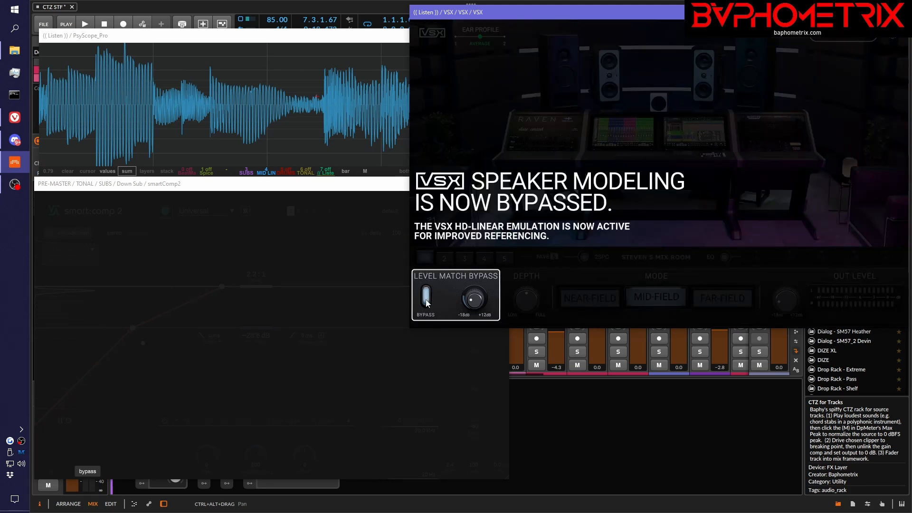
pyautogui.click(426, 299)
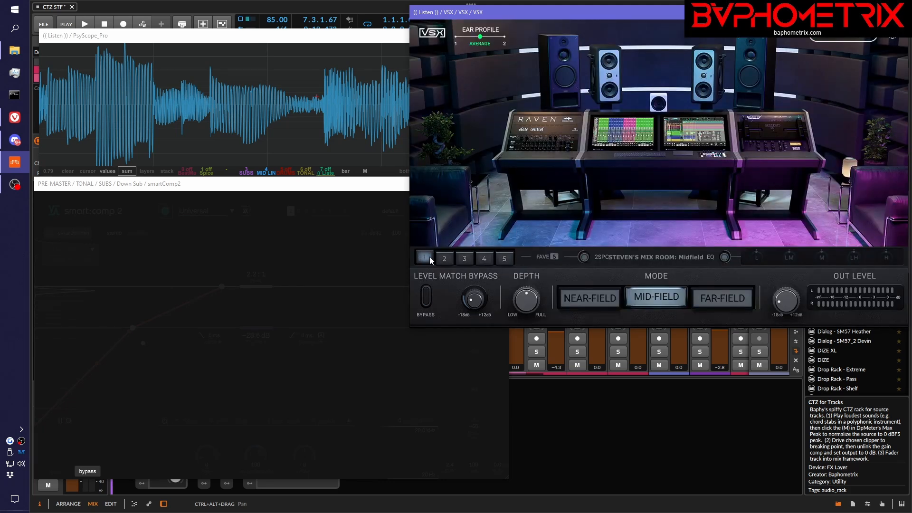
pyautogui.click(504, 258)
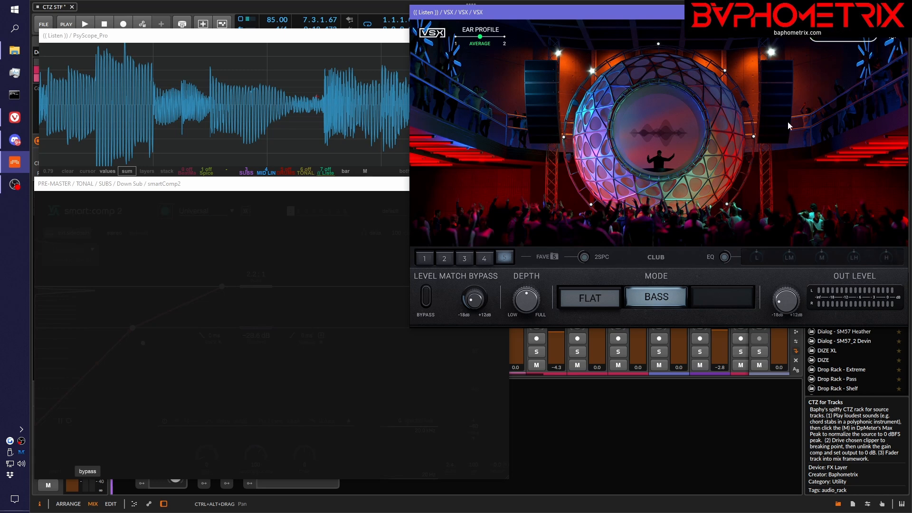
# Step: Uncover the full scope display, re-enable smart:comp 2, and play the mix to check the low end with ducking active
pyautogui.click(370, 41)
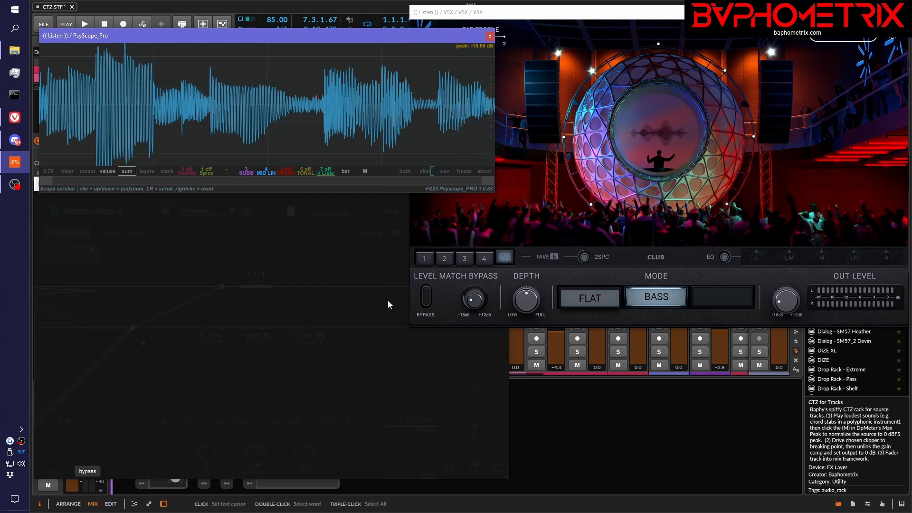
pyautogui.click(412, 363)
pyautogui.moveTo(419, 188); pyautogui.dragTo(471, 178)
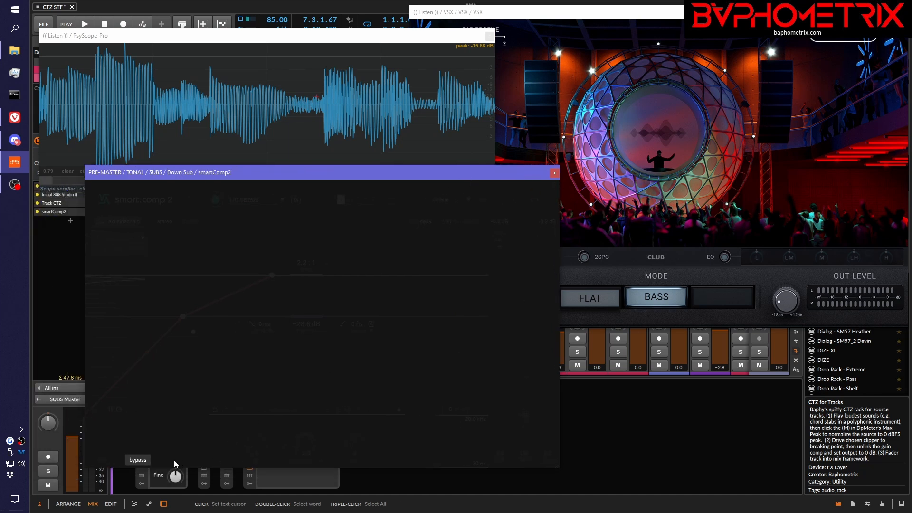
pyautogui.click(144, 457)
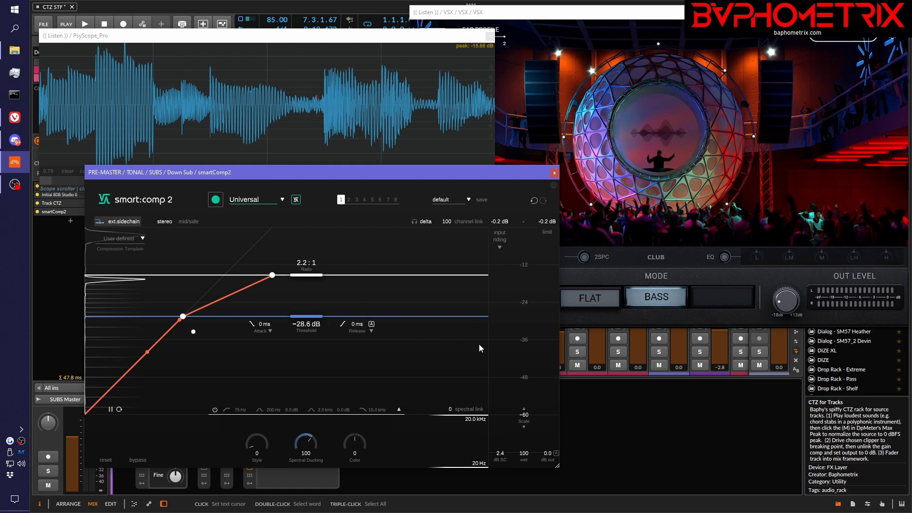
pyautogui.press('space')
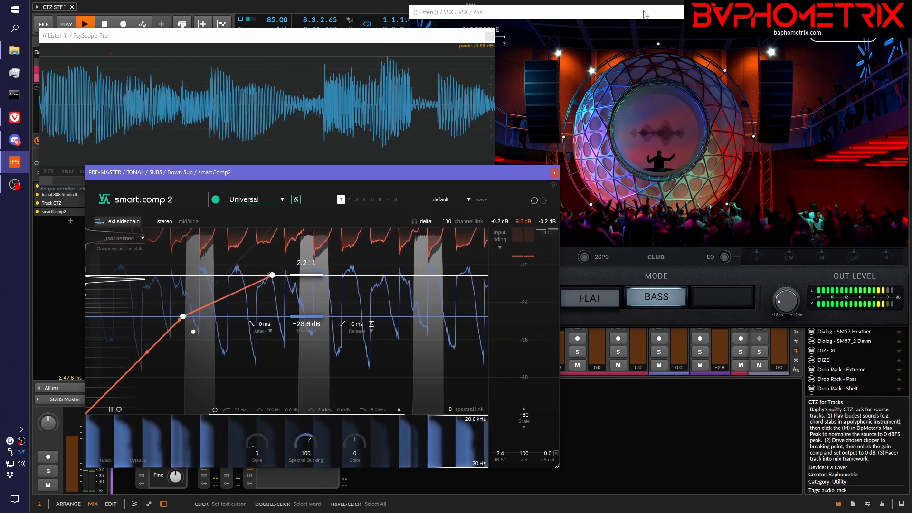
pyautogui.press('space')
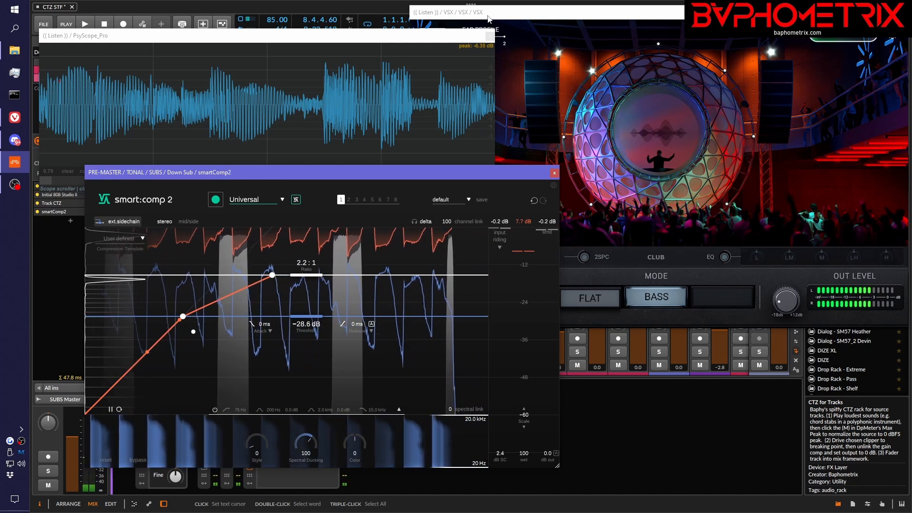
# Step: Close the smart:comp 2, PsyScope Pro and VSX plug-in windows to reveal the mixer
pyautogui.click(555, 173)
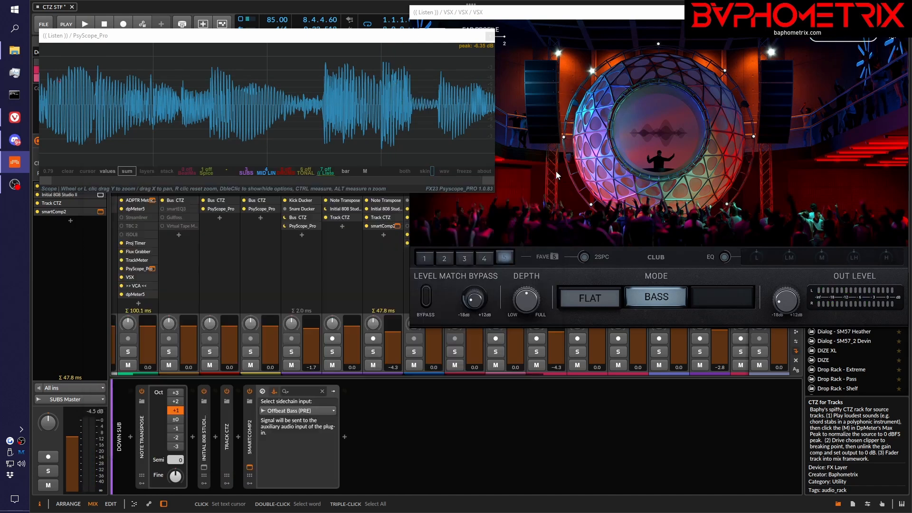
pyautogui.click(490, 36)
pyautogui.moveTo(559, 17); pyautogui.dragTo(481, 52)
pyautogui.click(823, 48)
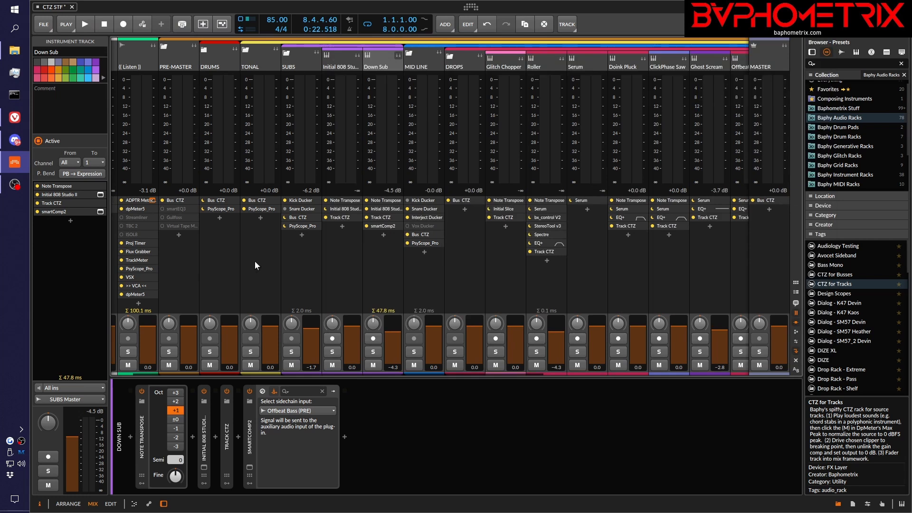